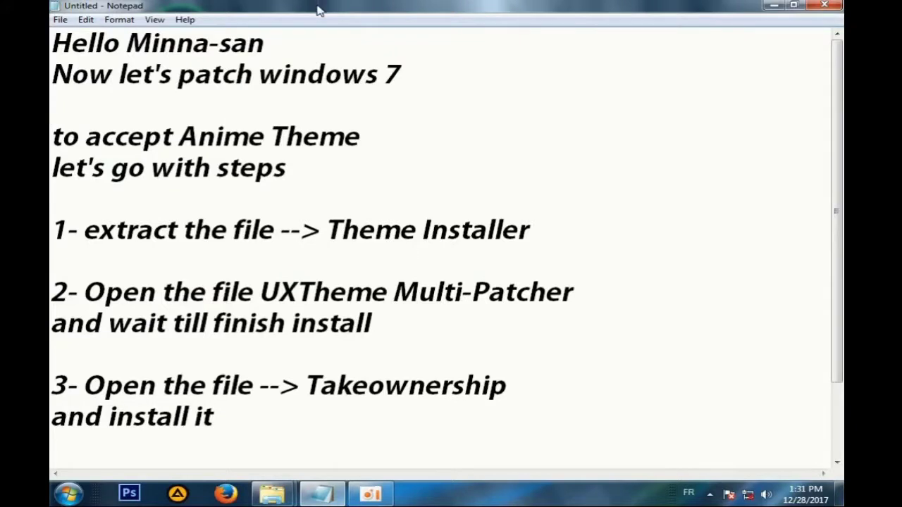
- Shrink the notes window and highlight the introduction and the step 1 line about extracting Theme Installer
{"action": "left_click_drag", "start_coordinate": [317, 10], "coordinate": [532, 141]}
{"action": "left_click_drag", "start_coordinate": [253, 166], "coordinate": [609, 205]}
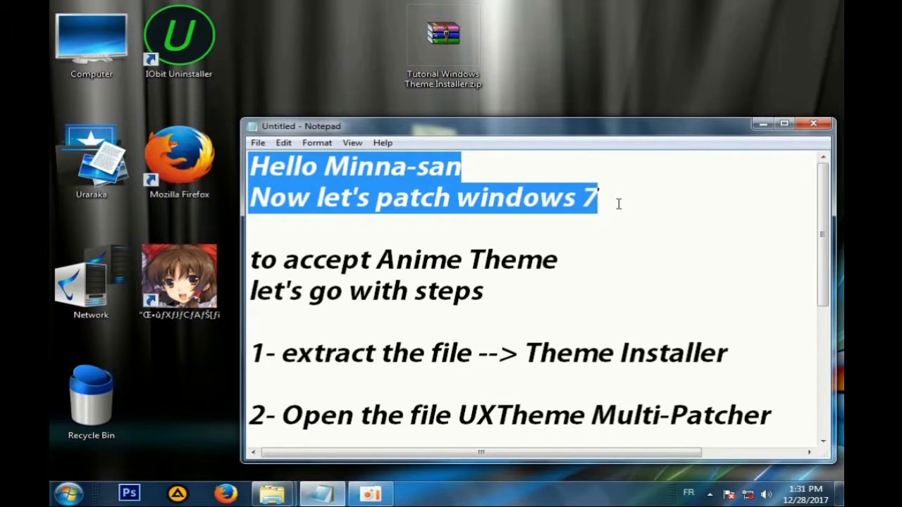
{"action": "left_click_drag", "start_coordinate": [252, 261], "coordinate": [557, 261]}
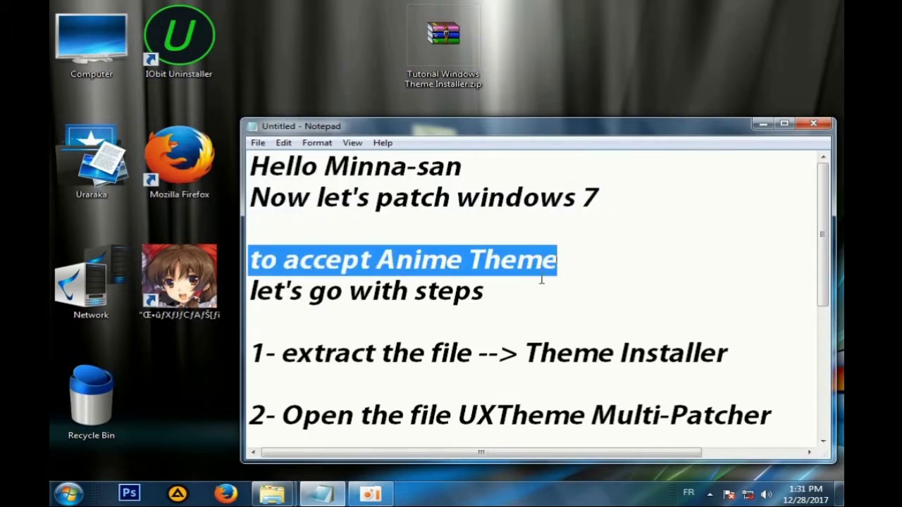
{"action": "left_click_drag", "start_coordinate": [255, 295], "coordinate": [487, 291]}
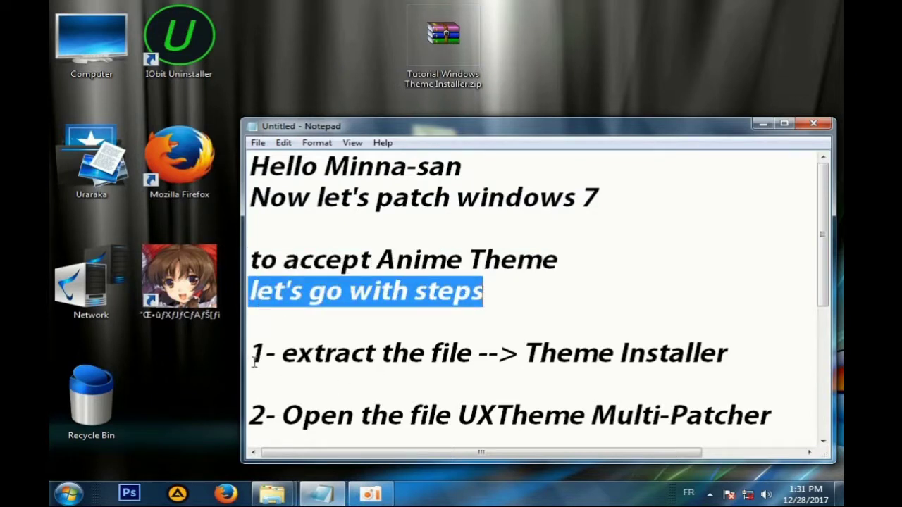
{"action": "left_click_drag", "start_coordinate": [254, 358], "coordinate": [727, 357]}
- Put the notes away and open the Theme Installer folder inside the Tutorial Windows Theme Installer folder
{"action": "left_click", "coordinate": [763, 124]}
{"action": "double_click", "coordinate": [445, 159]}
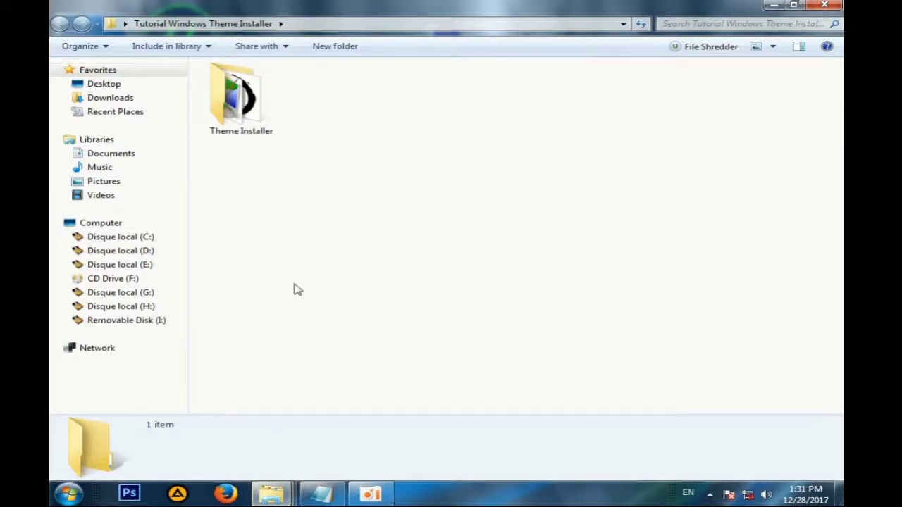
{"action": "double_click", "coordinate": [235, 105]}
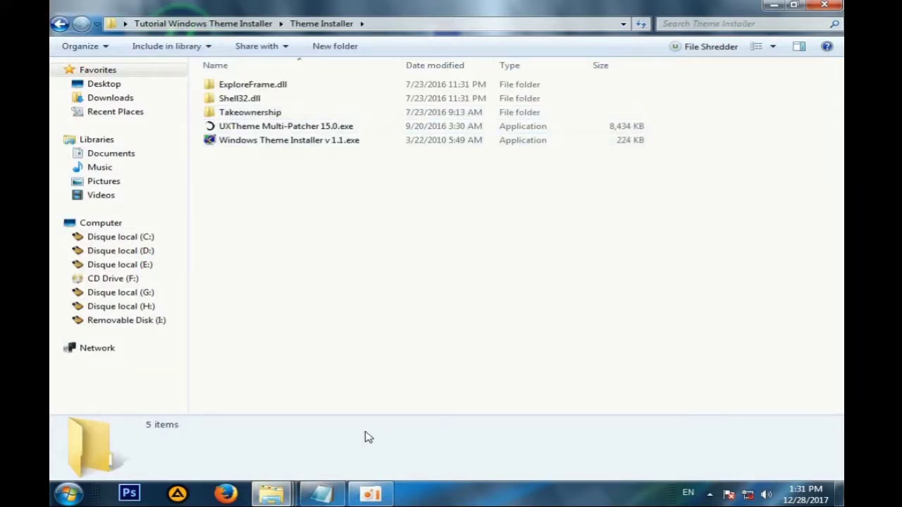
- Review step 2 in the notes about opening UXTheme Multi-Patcher, highlighting its two lines
{"action": "left_click", "coordinate": [321, 494]}
{"action": "scroll", "coordinate": [347, 328], "scroll_direction": "down", "scroll_amount": 2}
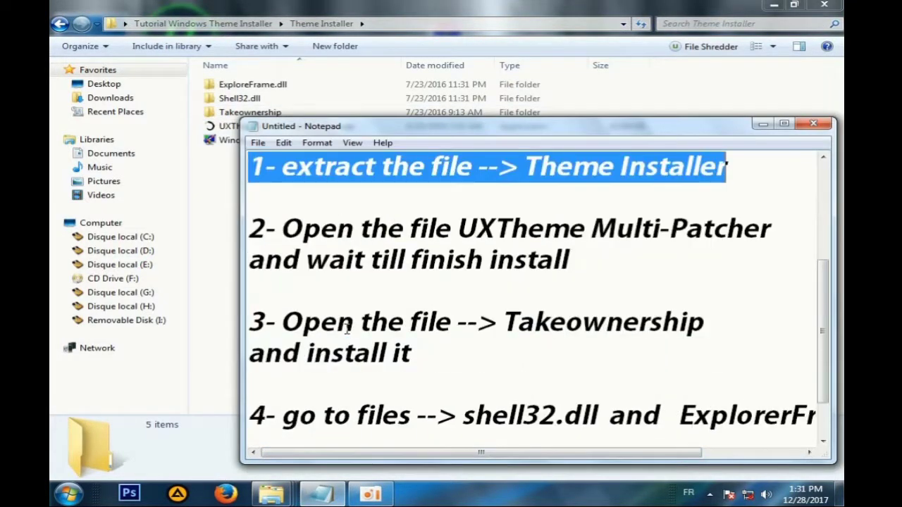
{"action": "left_click_drag", "start_coordinate": [265, 231], "coordinate": [718, 258]}
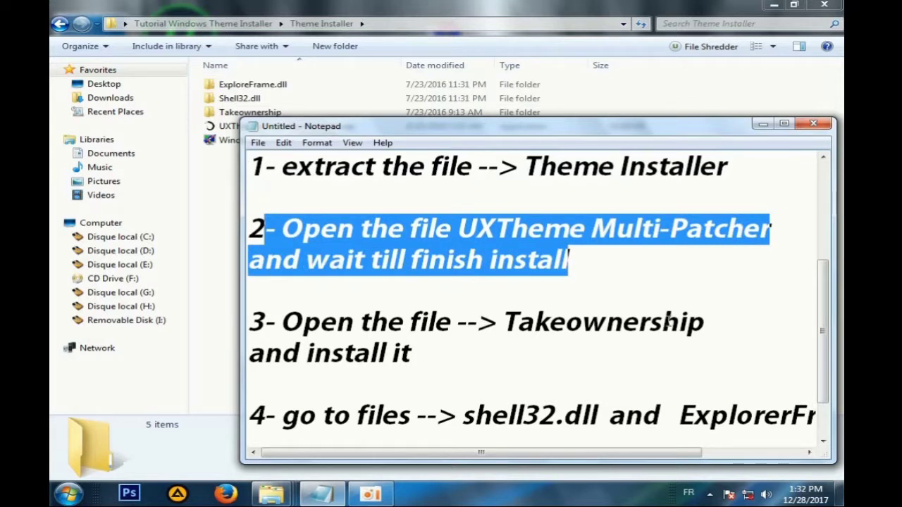
{"action": "left_click", "coordinate": [760, 124]}
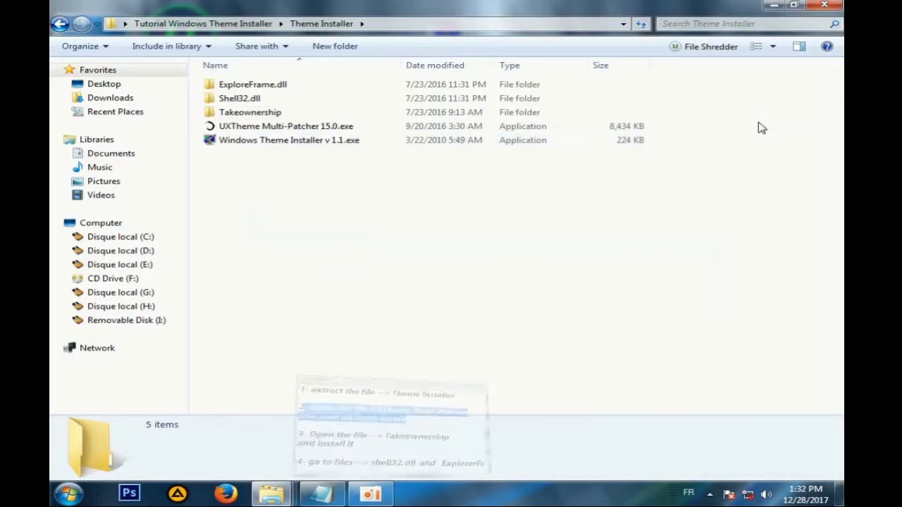
- Show the contents of the Theme Installer folder as large icons
{"action": "left_click", "coordinate": [265, 130]}
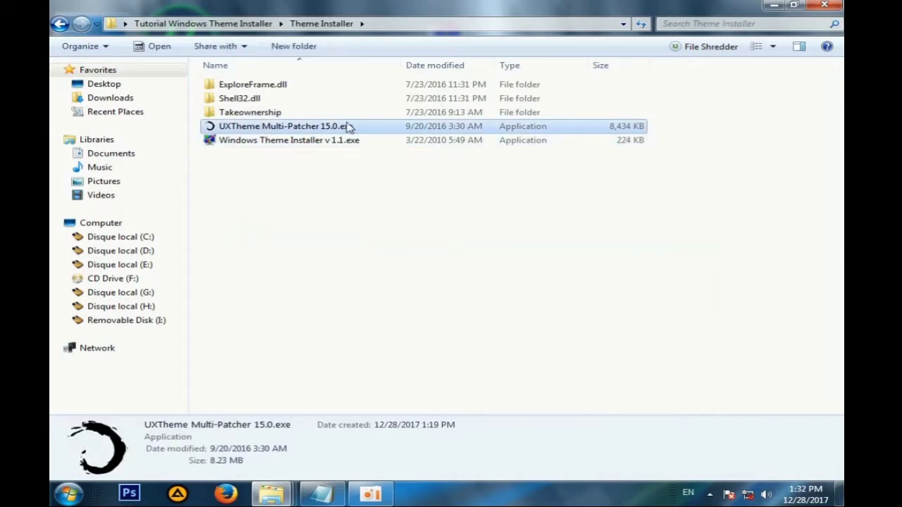
{"action": "right_click", "coordinate": [263, 189]}
{"action": "mouse_move", "coordinate": [392, 205]}
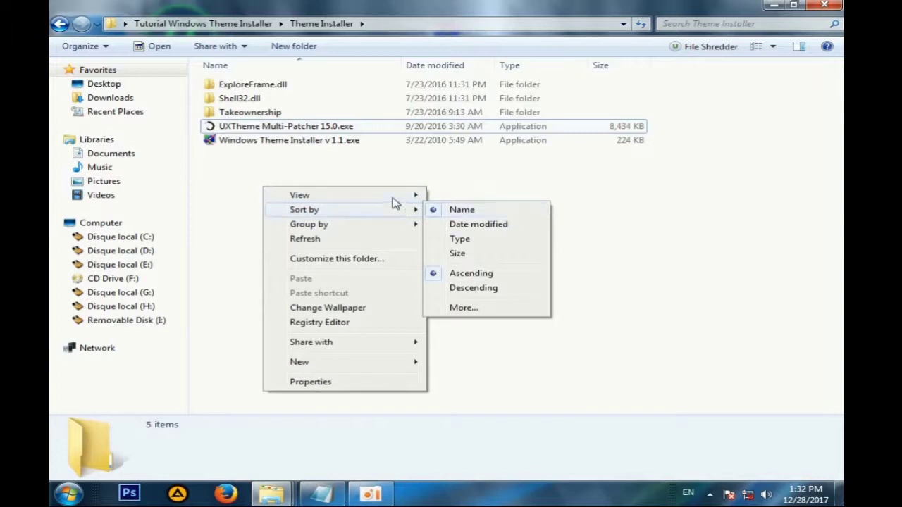
{"action": "mouse_move", "coordinate": [418, 198]}
{"action": "left_click", "coordinate": [473, 209]}
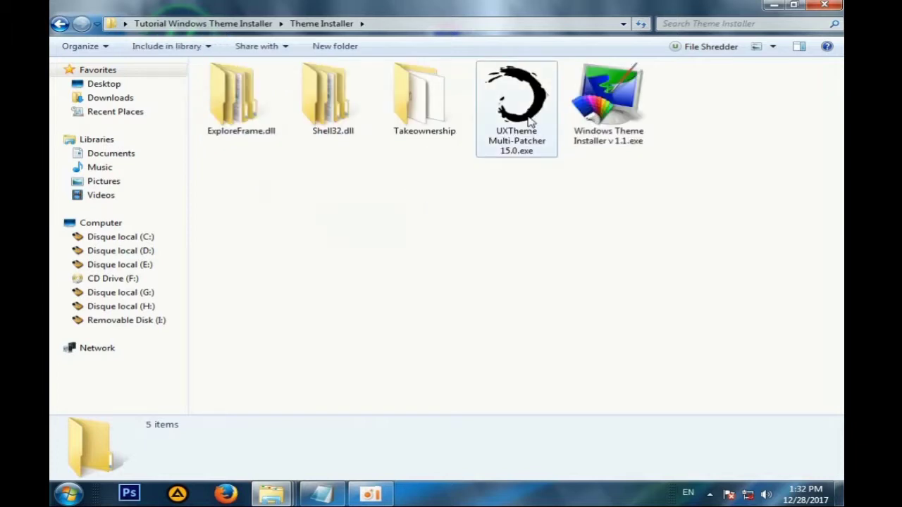
- Run UXTheme Multi-Patcher 15.0.exe and patch the theme engine with the Windows X's Live default homepage option turned off
{"action": "double_click", "coordinate": [521, 141]}
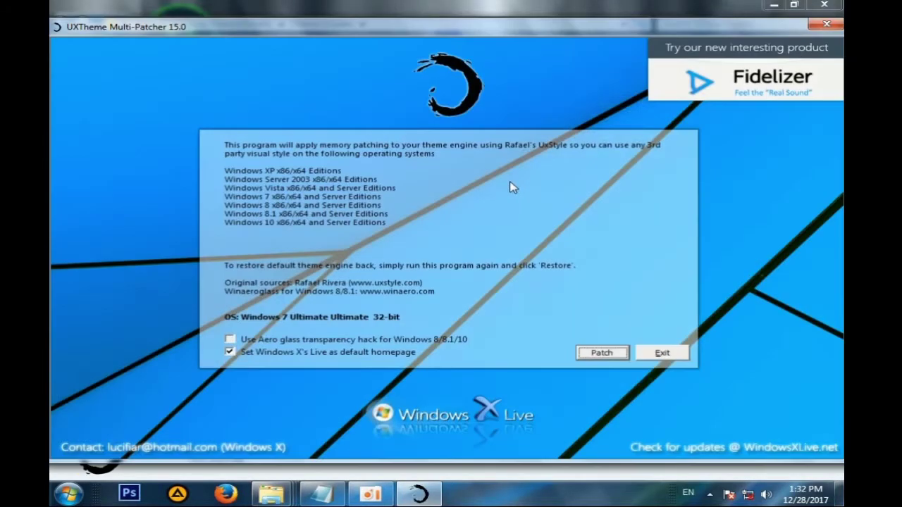
{"action": "left_click", "coordinate": [230, 352]}
{"action": "left_click", "coordinate": [601, 353]}
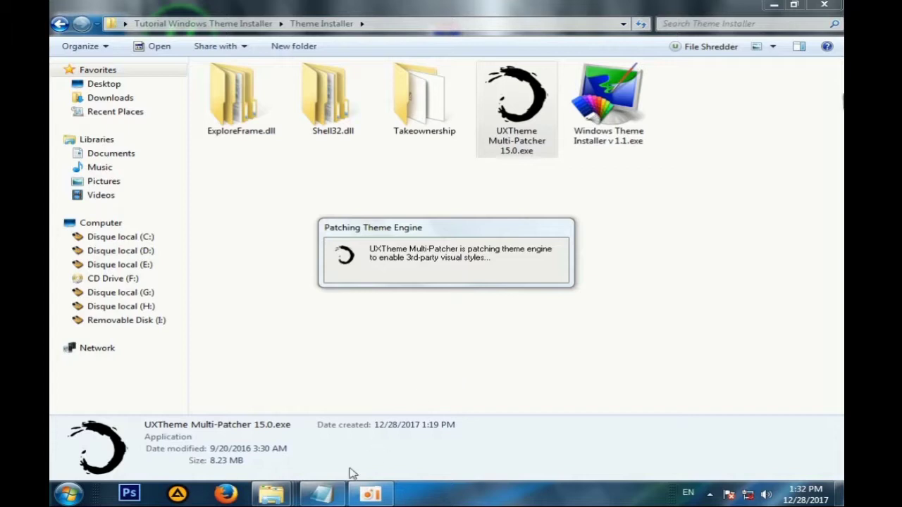
- Highlight the notes' instruction to wait for the install, and acknowledge the patcher's completion message
{"action": "left_click", "coordinate": [321, 493]}
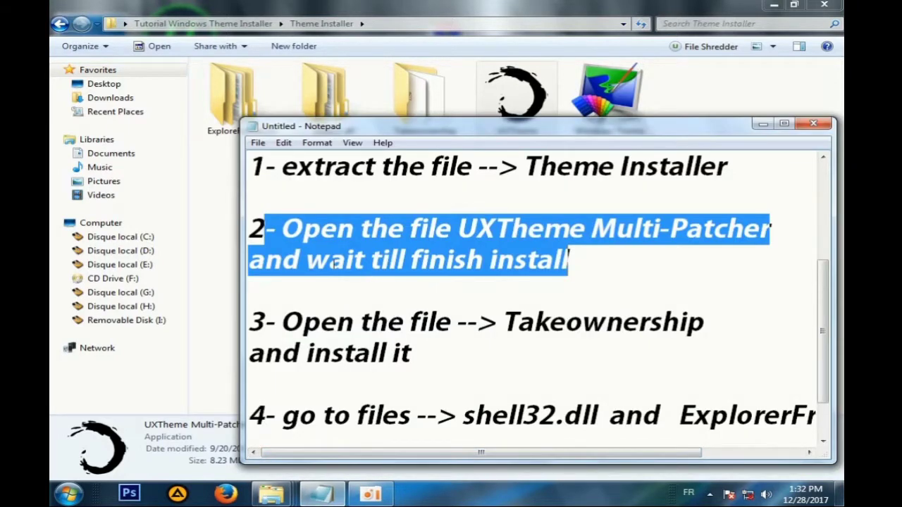
{"action": "left_click", "coordinate": [307, 260]}
{"action": "left_click_drag", "start_coordinate": [263, 259], "coordinate": [569, 262]}
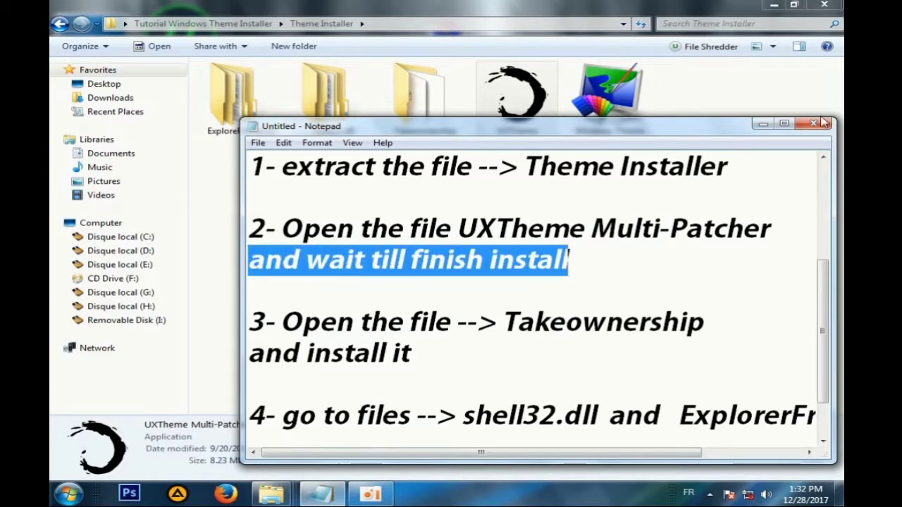
{"action": "left_click", "coordinate": [763, 124]}
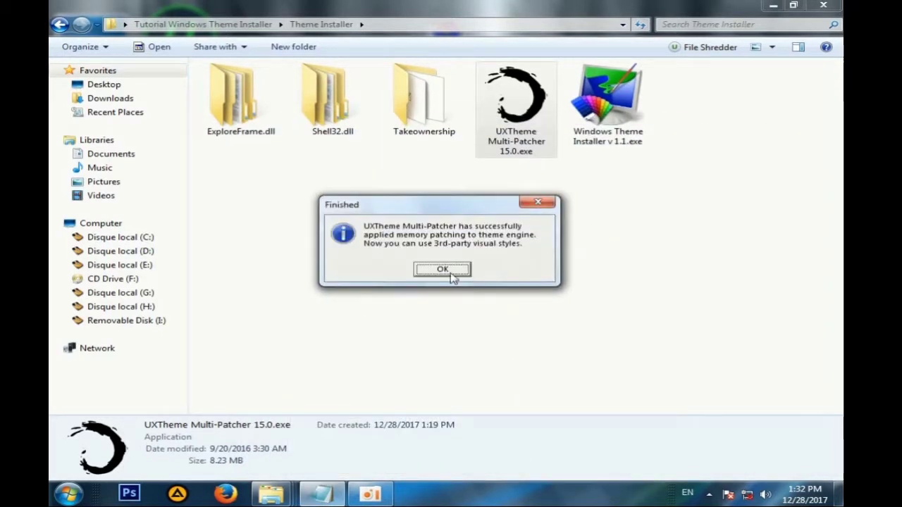
{"action": "left_click", "coordinate": [438, 271]}
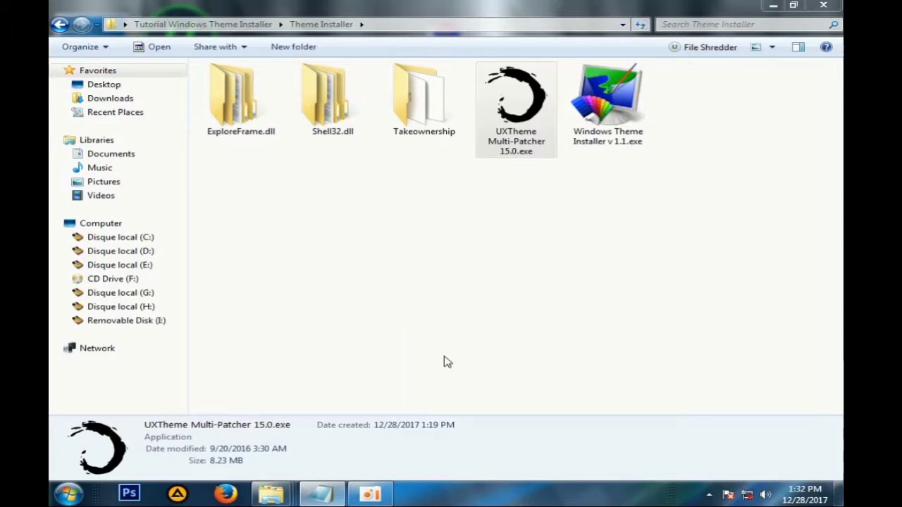
{"action": "left_click", "coordinate": [384, 353]}
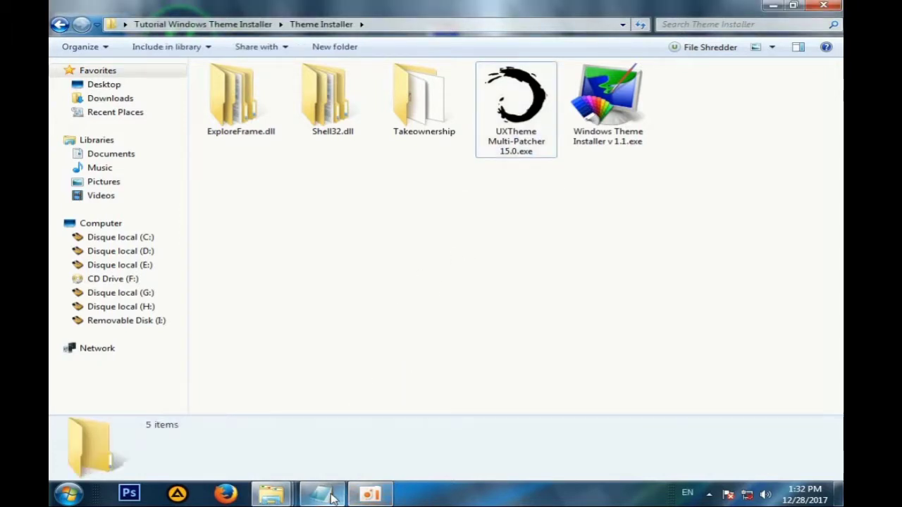
- Review step 3 in the notes about opening and installing Takeownership, highlighting its text
{"action": "key", "text": "alt+Tab"}
{"action": "left_click_drag", "start_coordinate": [270, 323], "coordinate": [548, 324]}
{"action": "left_click", "coordinate": [548, 325]}
{"action": "left_click_drag", "start_coordinate": [282, 323], "coordinate": [701, 347]}
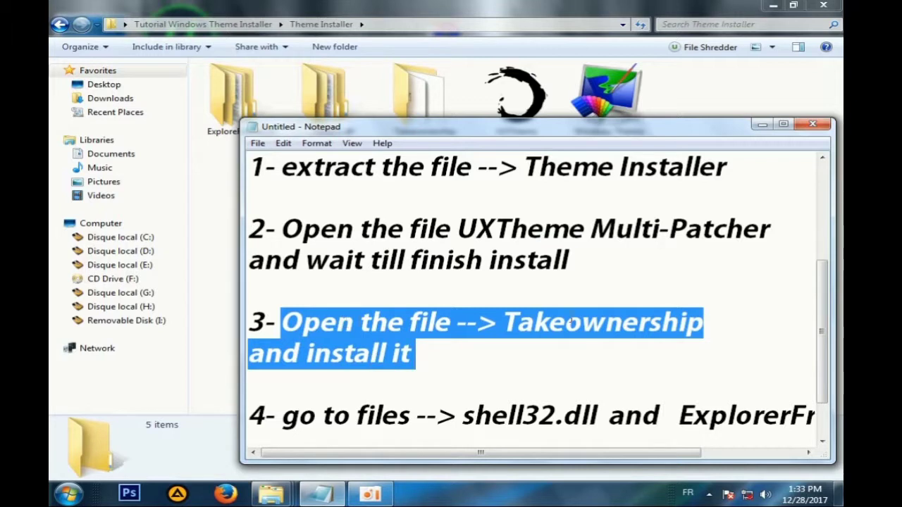
{"action": "left_click", "coordinate": [580, 324]}
{"action": "left_click", "coordinate": [762, 124]}
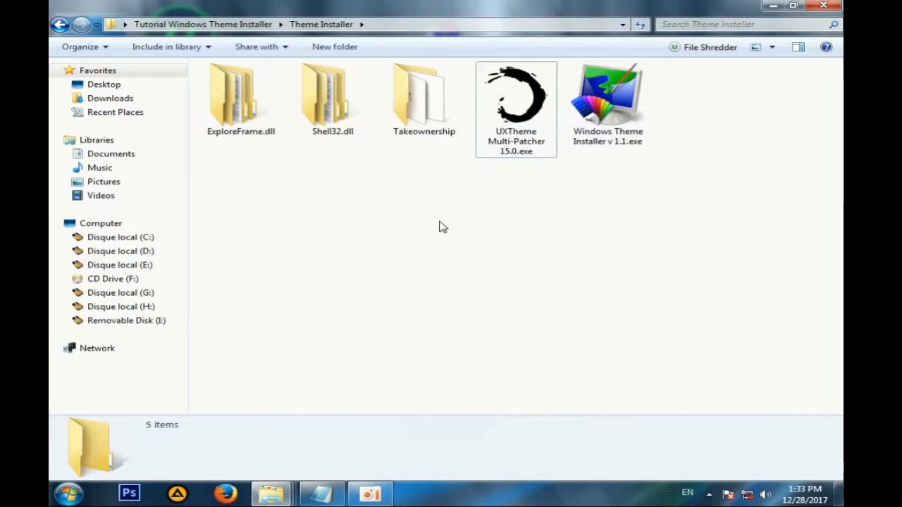
- Merge InstallTakeOwnership.reg from the Takeownership folder into the registry and return to the Theme Installer folder
{"action": "left_click", "coordinate": [425, 130]}
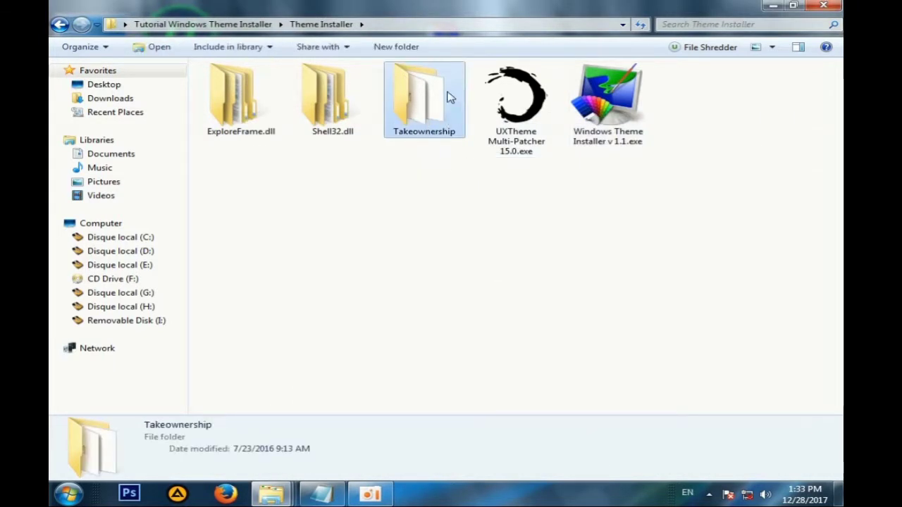
{"action": "double_click", "coordinate": [441, 99]}
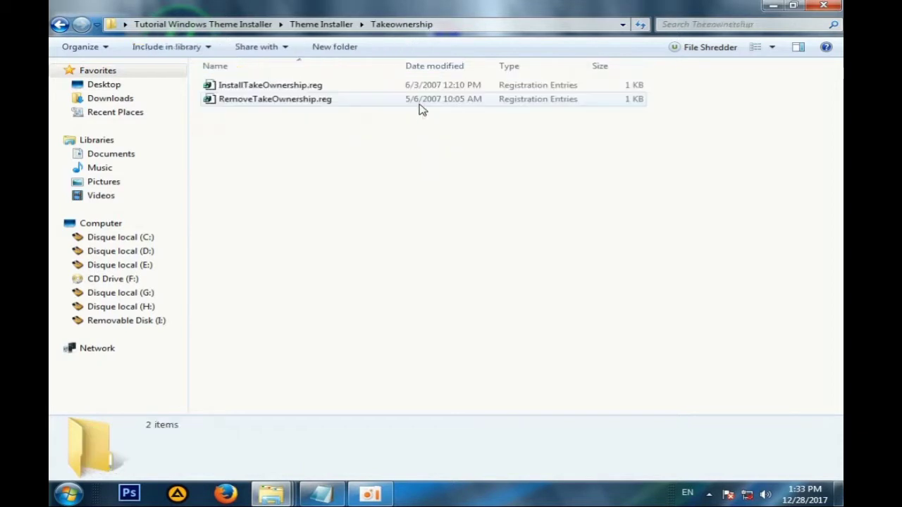
{"action": "left_click", "coordinate": [234, 85]}
{"action": "double_click", "coordinate": [270, 86]}
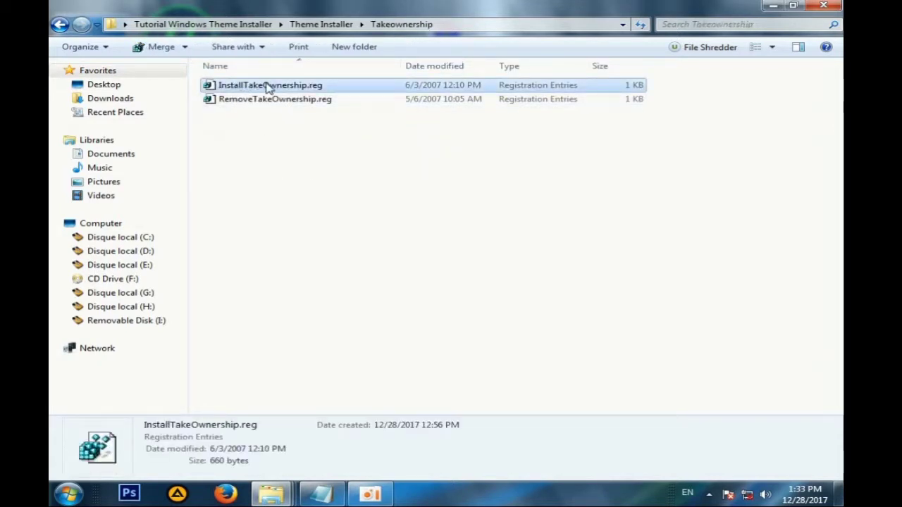
{"action": "left_click", "coordinate": [567, 271]}
{"action": "left_click", "coordinate": [610, 255]}
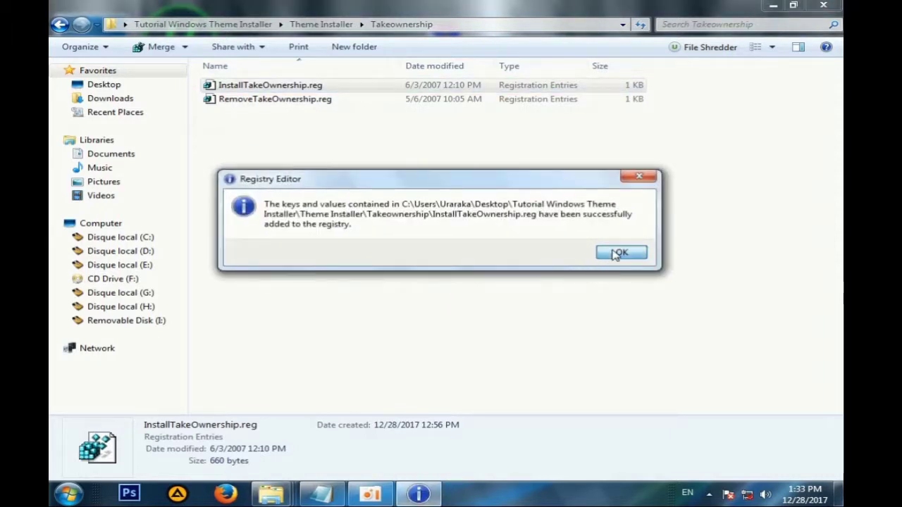
{"action": "left_click", "coordinate": [360, 222]}
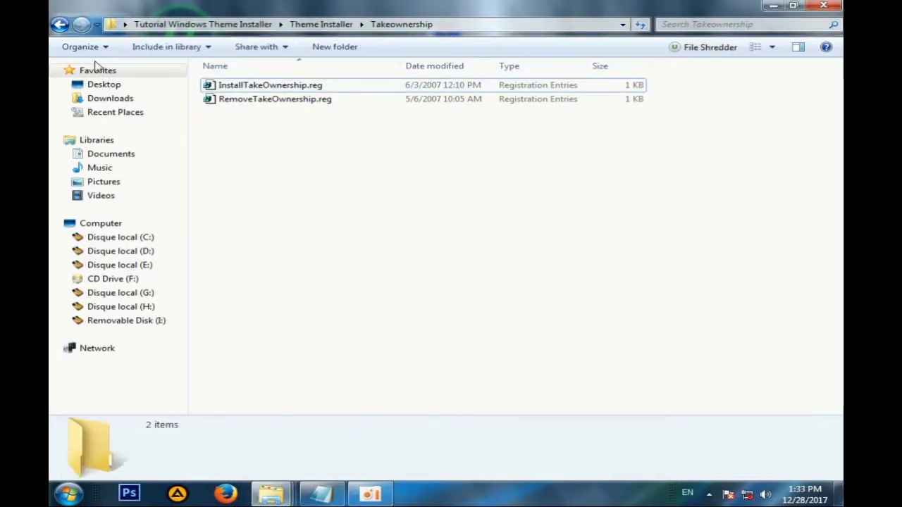
{"action": "left_click", "coordinate": [59, 26]}
{"action": "left_click", "coordinate": [321, 251]}
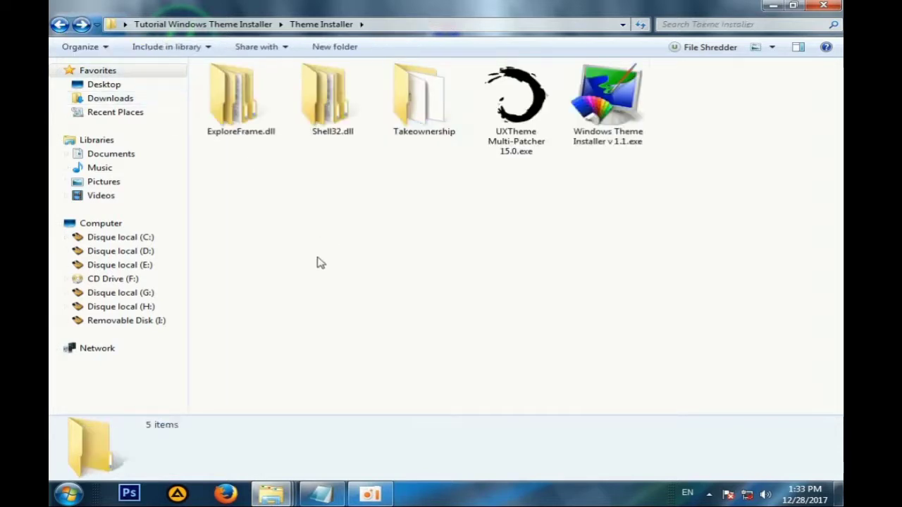
- Review step 4 in the notes about shell32.dll and ExplorerFrame.dll with the notes window maximized, highlighting its lines
{"action": "left_click", "coordinate": [371, 494]}
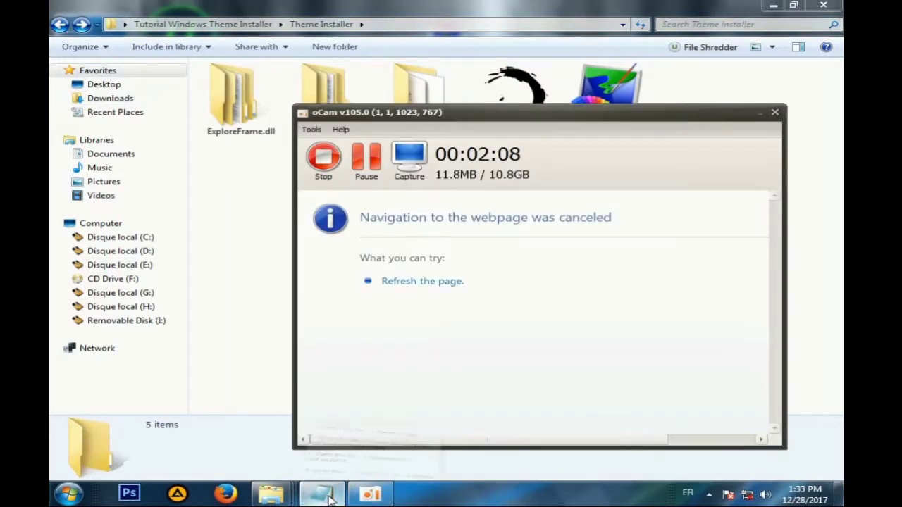
{"action": "left_click", "coordinate": [759, 113]}
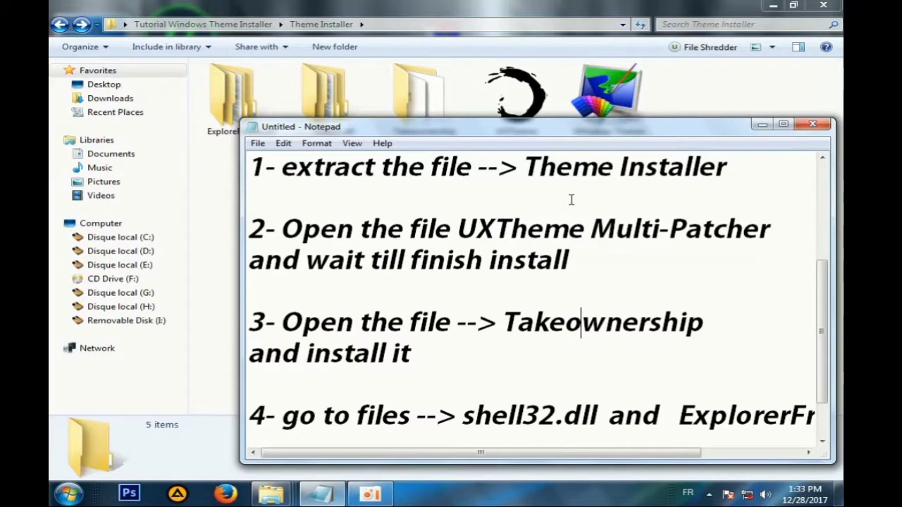
{"action": "scroll", "coordinate": [414, 335], "scroll_direction": "down", "scroll_amount": 1}
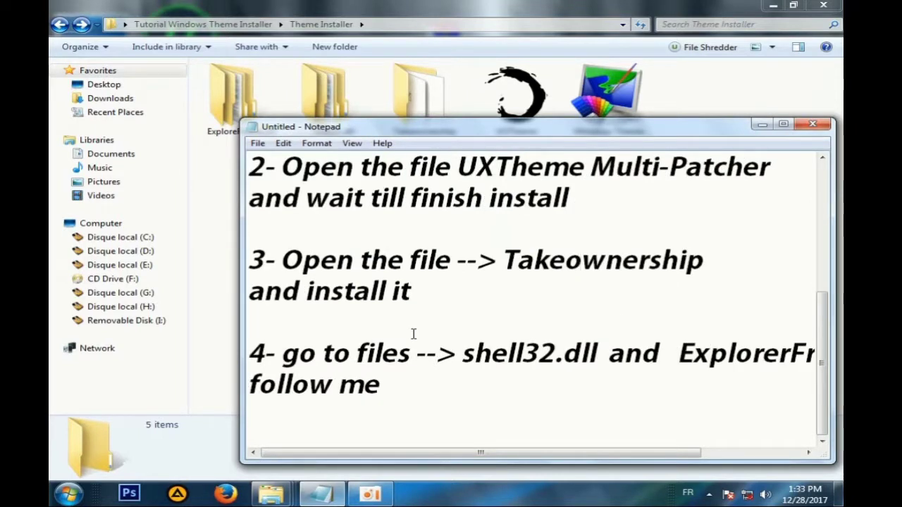
{"action": "left_click_drag", "start_coordinate": [252, 355], "coordinate": [822, 357]}
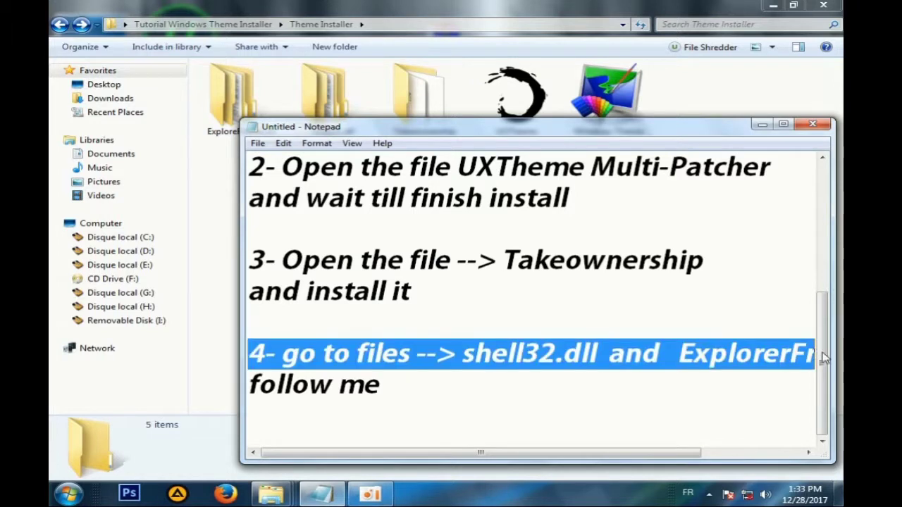
{"action": "left_click", "coordinate": [783, 124]}
{"action": "left_click", "coordinate": [190, 421]}
{"action": "left_click_drag", "start_coordinate": [55, 384], "coordinate": [704, 412]}
{"action": "left_click", "coordinate": [140, 417]}
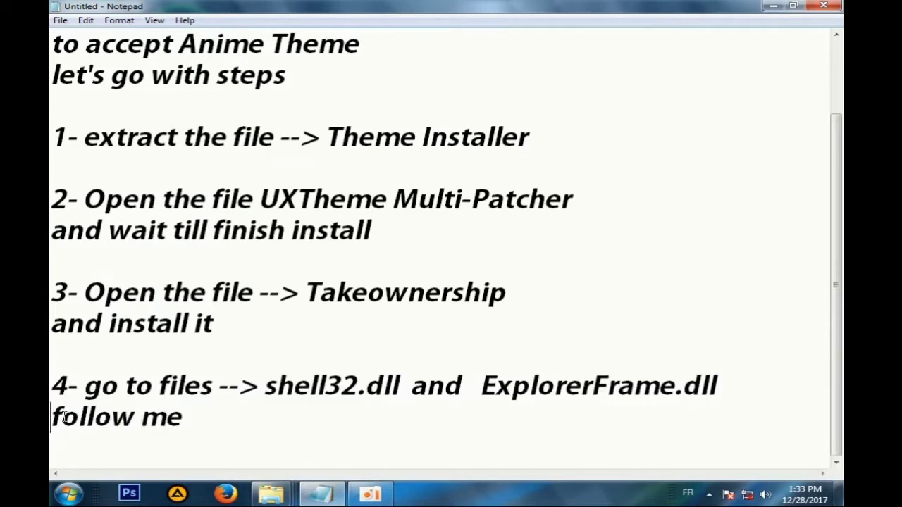
{"action": "left_click_drag", "start_coordinate": [63, 417], "coordinate": [182, 416]}
{"action": "left_click", "coordinate": [341, 496]}
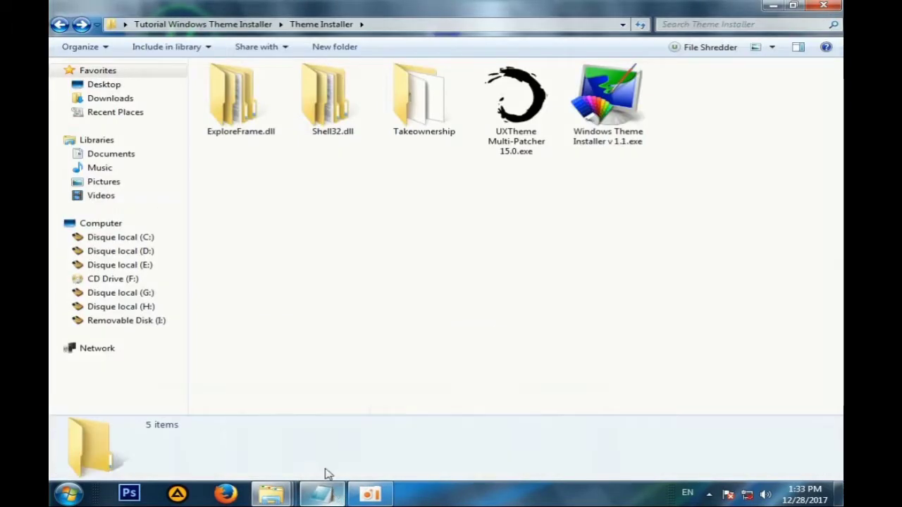
- Open the Windows\System32 folder on drive C: and locate shell32.dll
{"action": "left_click", "coordinate": [139, 238]}
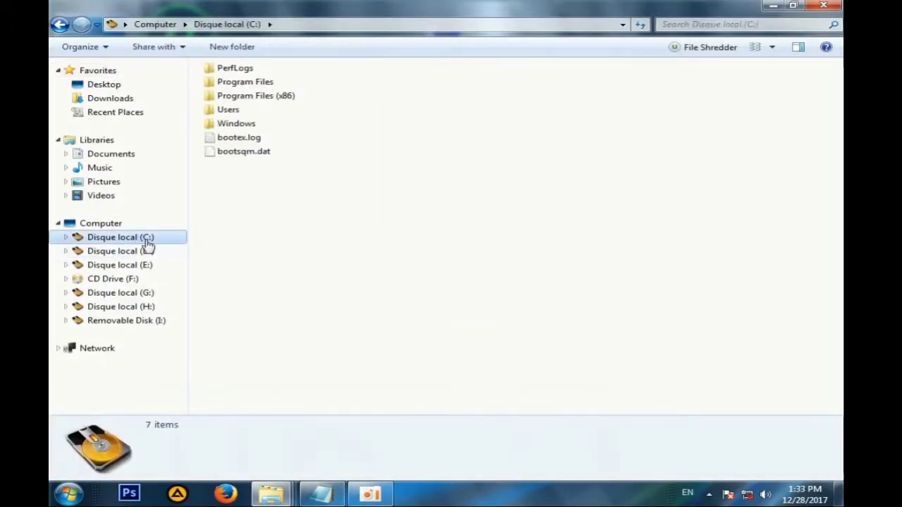
{"action": "left_click", "coordinate": [227, 126]}
{"action": "double_click", "coordinate": [237, 125]}
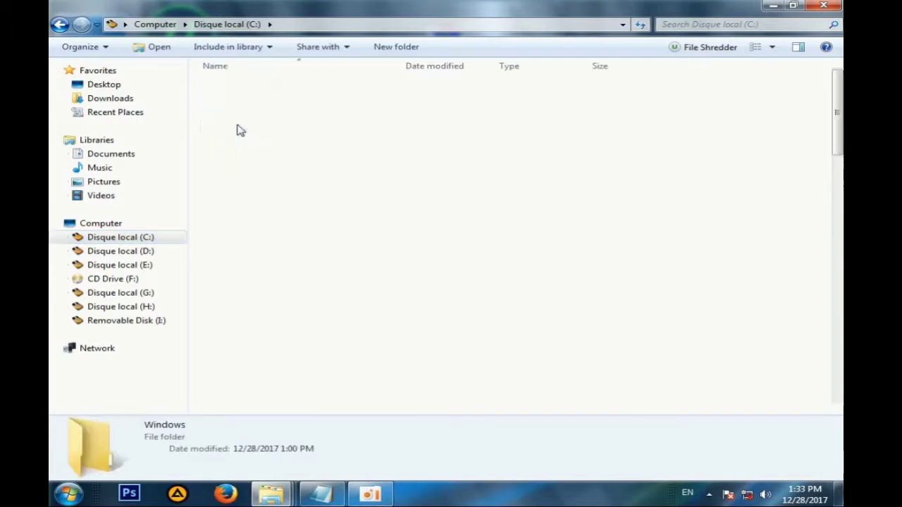
{"action": "scroll", "coordinate": [259, 173], "scroll_direction": "down", "scroll_amount": 3}
{"action": "scroll", "coordinate": [265, 183], "scroll_direction": "down", "scroll_amount": 8}
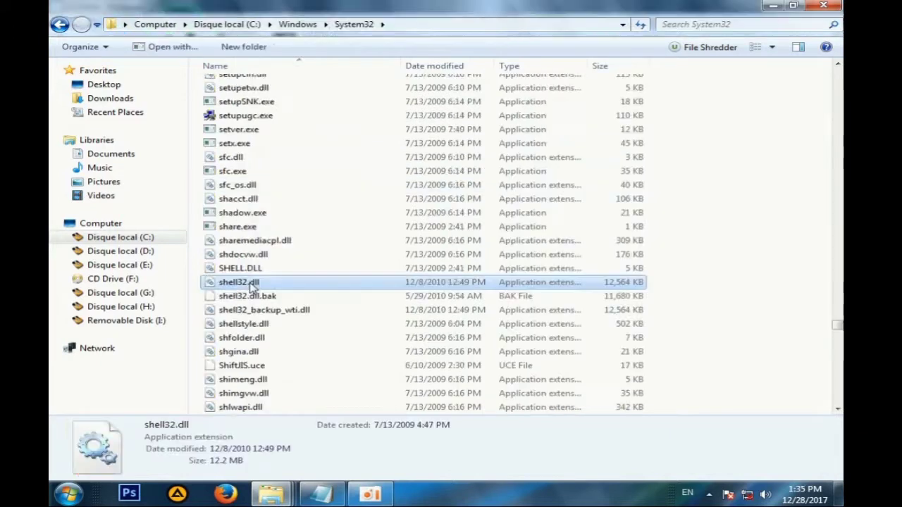
- Take ownership of shell32.dll in System32 and highlight the ExplorerFrame.dll name in step 4 of the notes
{"action": "right_click", "coordinate": [248, 283]}
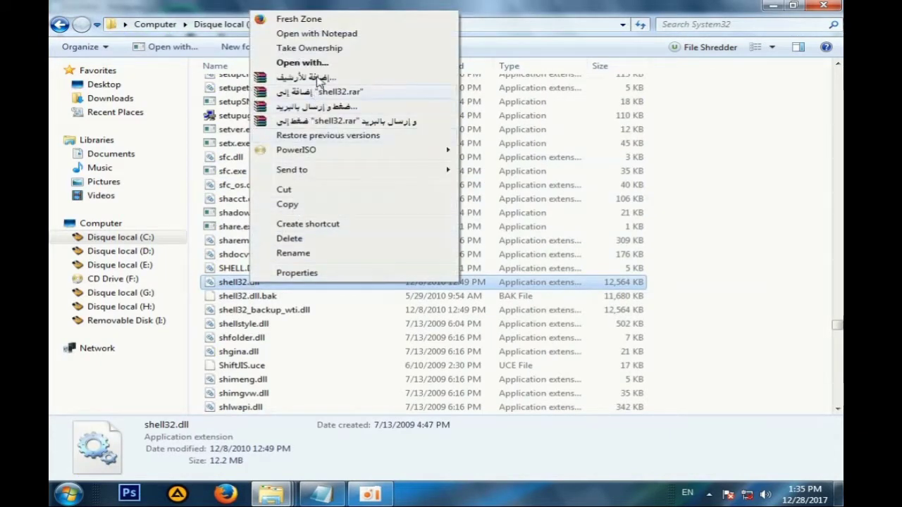
{"action": "left_click", "coordinate": [352, 50]}
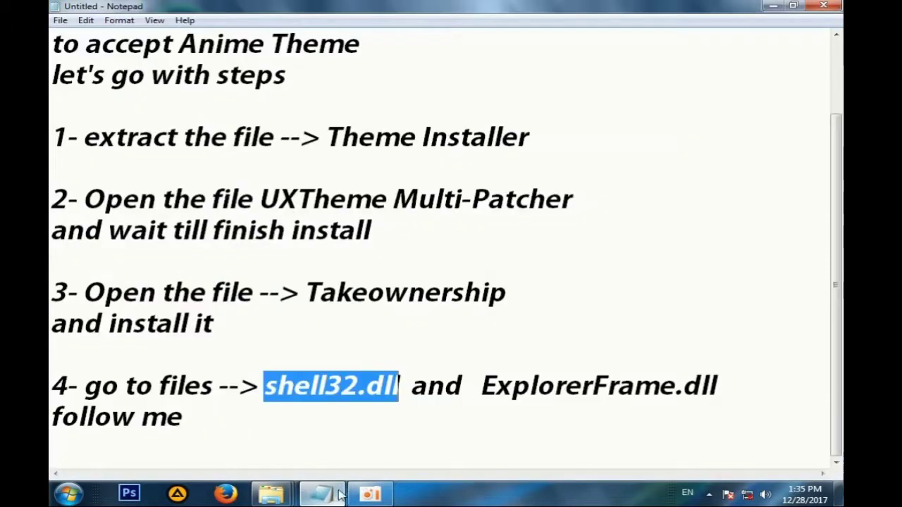
{"action": "left_click", "coordinate": [320, 493]}
{"action": "left_click_drag", "start_coordinate": [733, 384], "coordinate": [479, 386]}
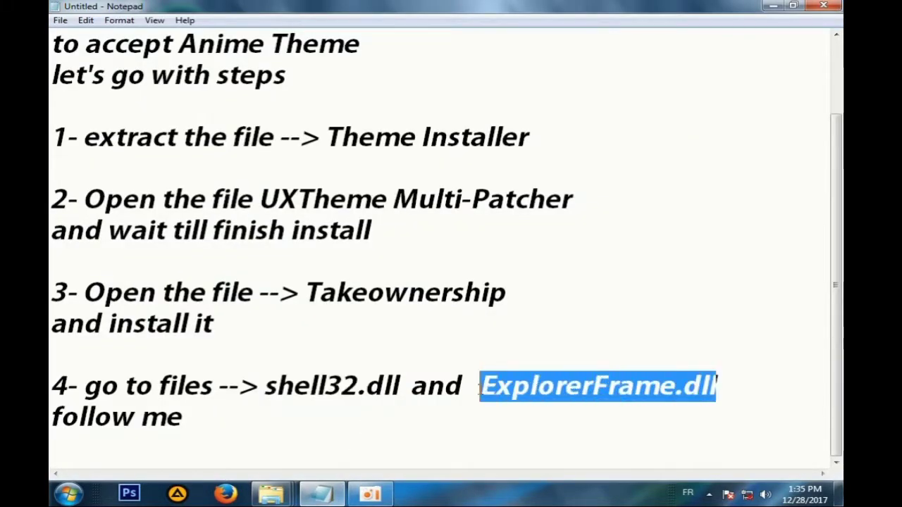
{"action": "left_click", "coordinate": [326, 494]}
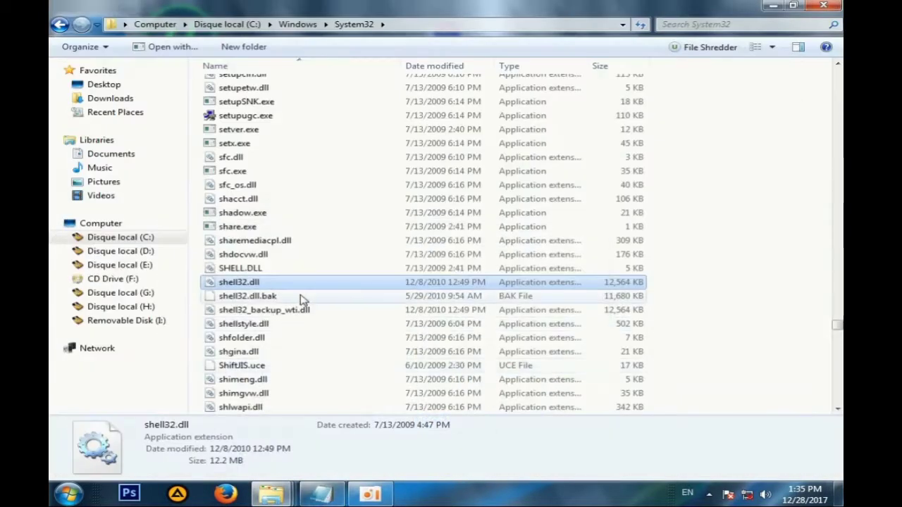
- Locate ExplorerFrame.dll in the System32 folder, check its name against the notes, and take ownership of it
{"action": "scroll", "coordinate": [275, 261], "scroll_direction": "up", "scroll_amount": 20}
{"action": "left_click", "coordinate": [285, 210]}
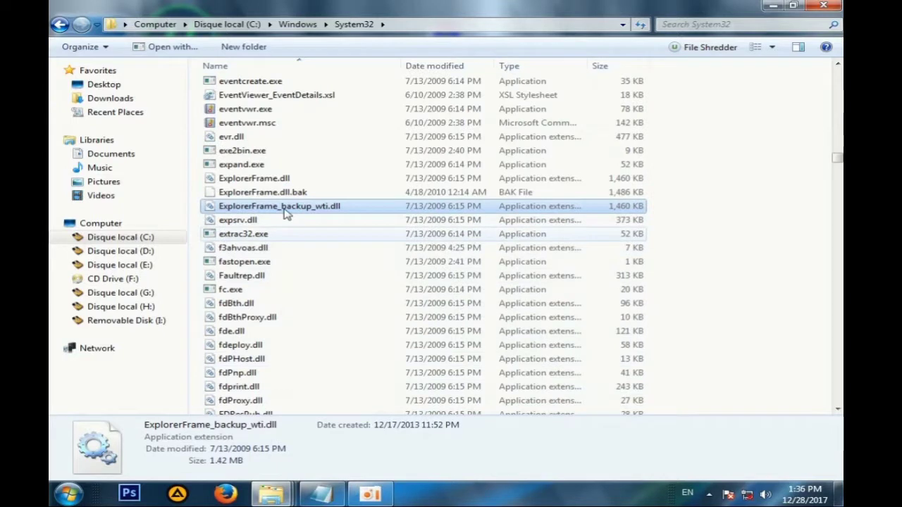
{"action": "left_click", "coordinate": [279, 182]}
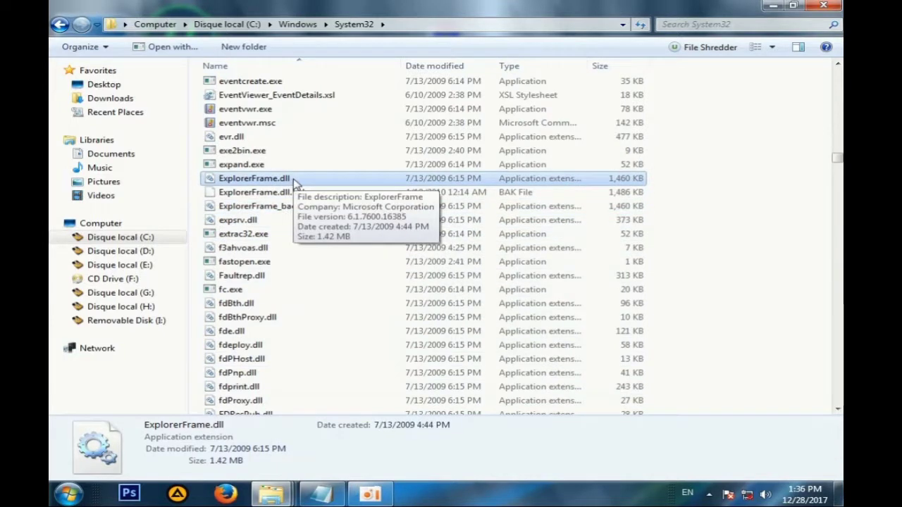
{"action": "left_click", "coordinate": [321, 493]}
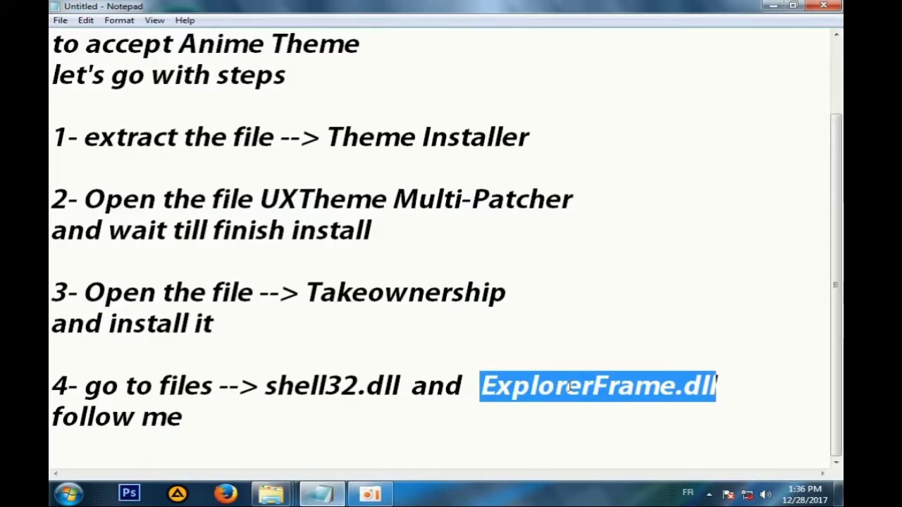
{"action": "left_click", "coordinate": [271, 493]}
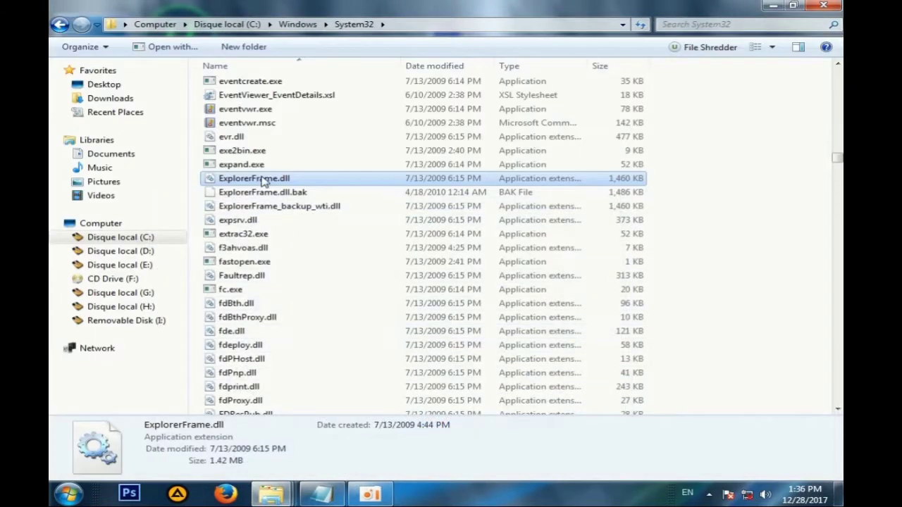
{"action": "right_click", "coordinate": [262, 180]}
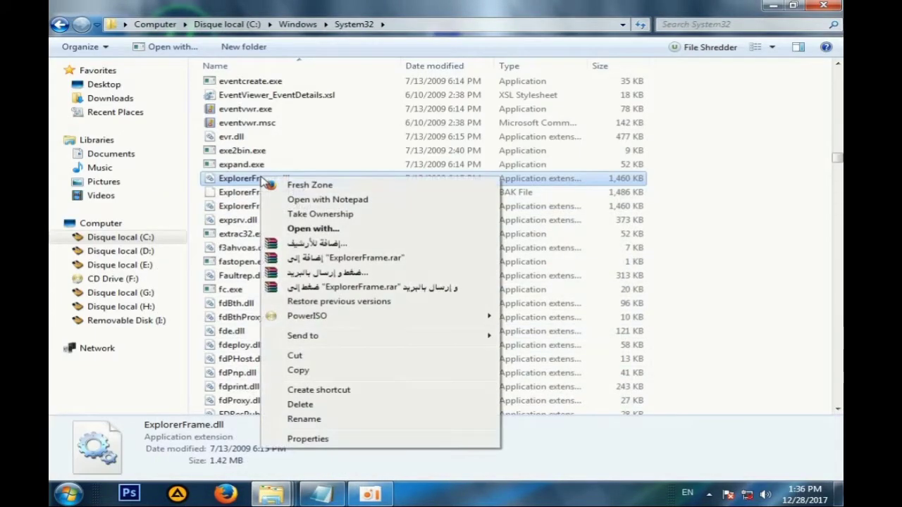
{"action": "left_click", "coordinate": [321, 216]}
- Review step 5 in the notes about running Windows Theme Installer v 1.1 as Administrator, highlighting its lines, and minimize the notes
{"action": "left_click_drag", "start_coordinate": [205, 199], "coordinate": [707, 190]}
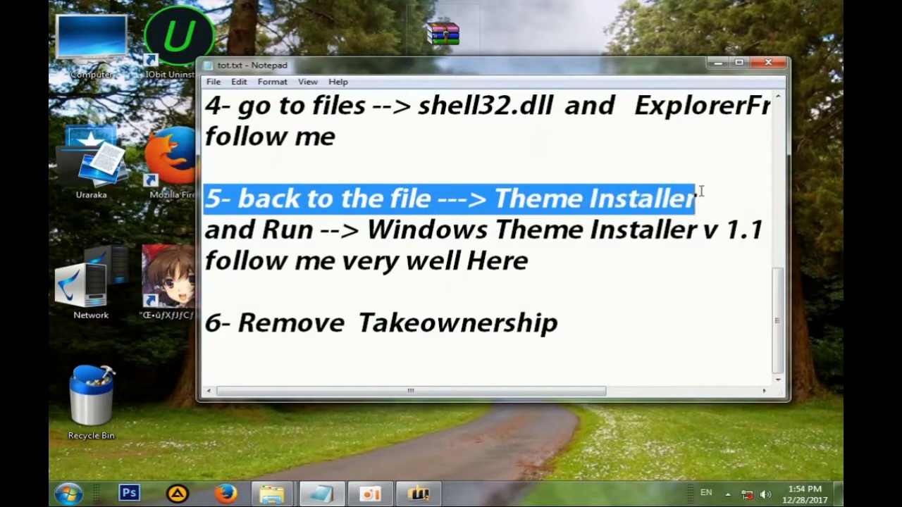
{"action": "left_click_drag", "start_coordinate": [207, 233], "coordinate": [781, 233]}
{"action": "left_click", "coordinate": [478, 233]}
{"action": "left_click_drag", "start_coordinate": [549, 235], "coordinate": [774, 237]}
{"action": "left_click", "coordinate": [717, 63]}
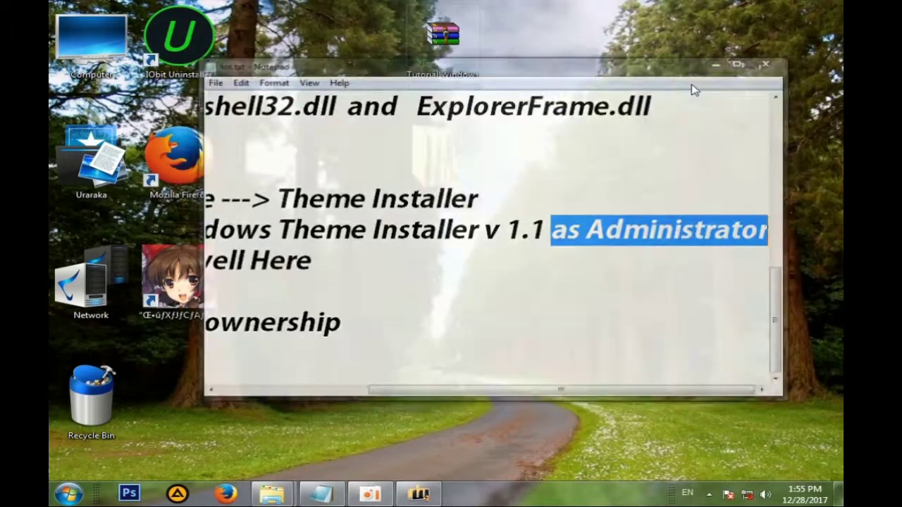
- Open the Theme Installer folder inside the desktop's Tutorial Windows Theme Installer folder and run Windows Theme Installer v 1.1.exe as administrator
{"action": "double_click", "coordinate": [454, 179]}
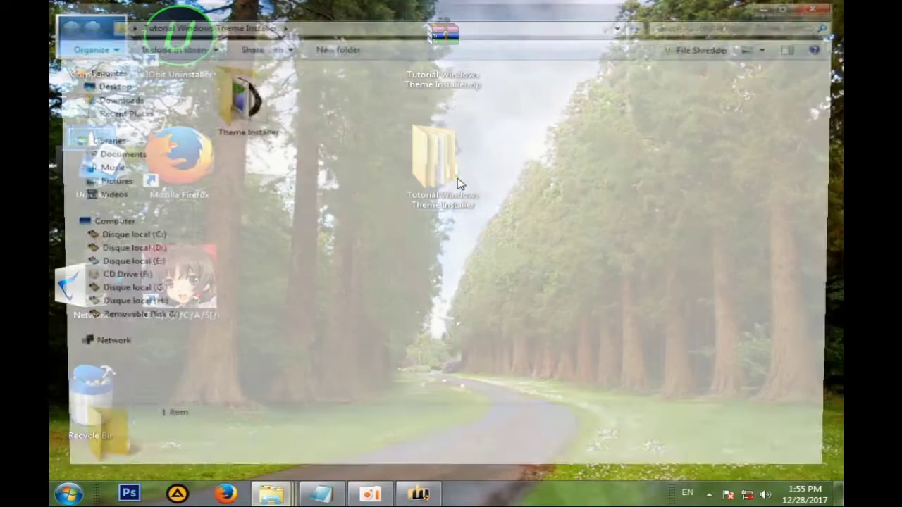
{"action": "double_click", "coordinate": [252, 117]}
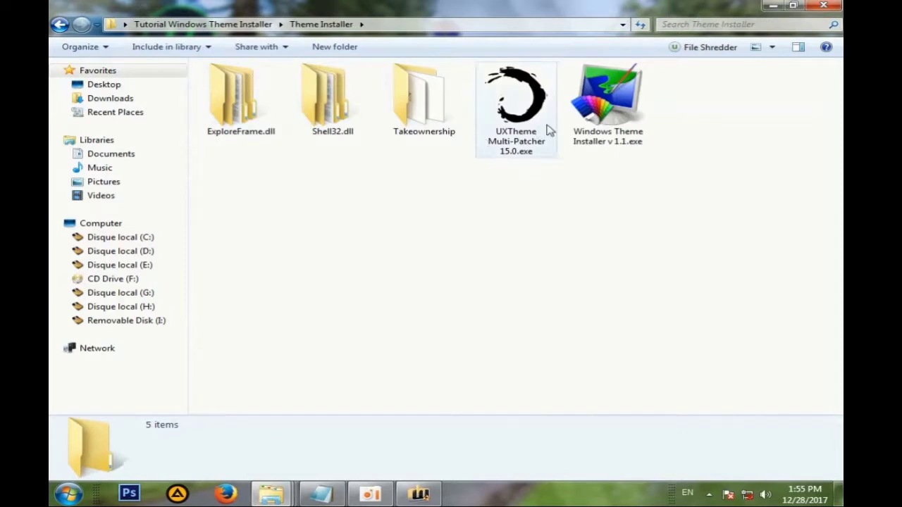
{"action": "right_click", "coordinate": [611, 113]}
{"action": "left_click", "coordinate": [705, 80]}
{"action": "right_click", "coordinate": [614, 94]}
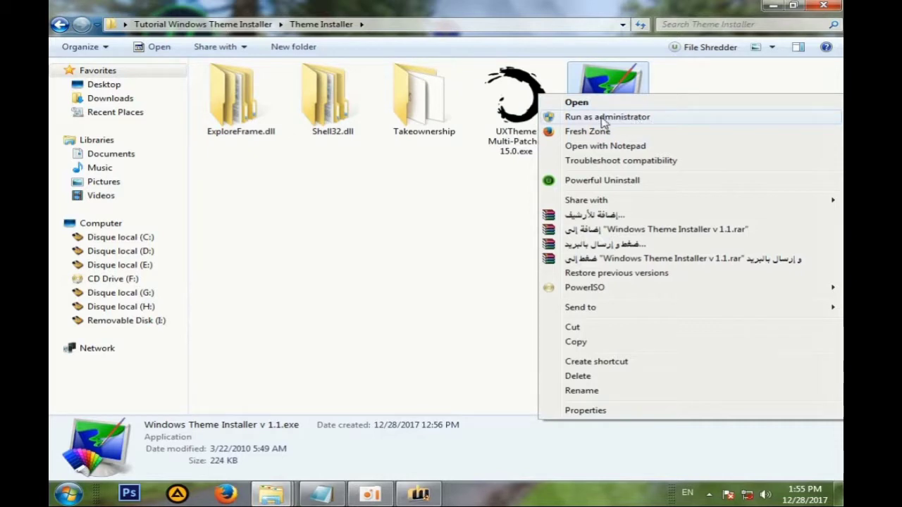
{"action": "left_click", "coordinate": [604, 119]}
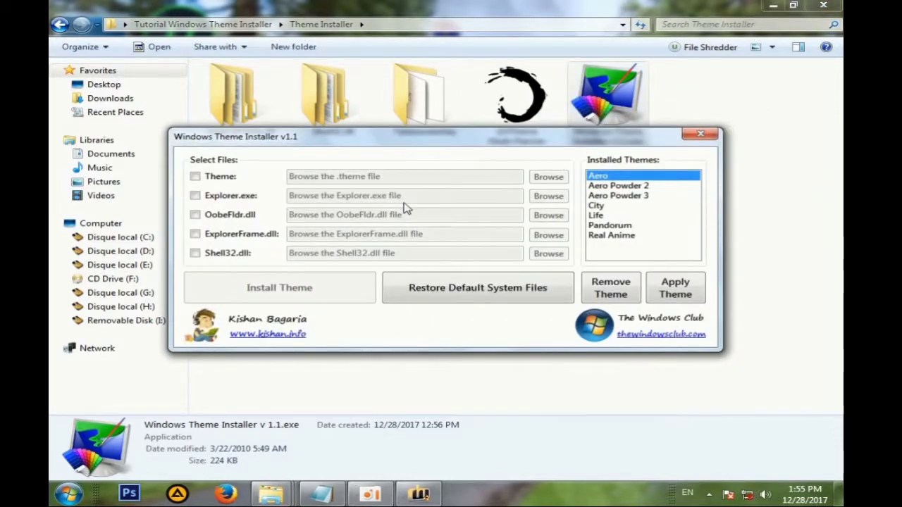
- Enable the ExplorerFrame.dll replacement and load ExplorerFrame.dll from the ExplorerFrame (86) subfolder of Theme Installer's ExploreFrame.dll folder
{"action": "left_click", "coordinate": [223, 240]}
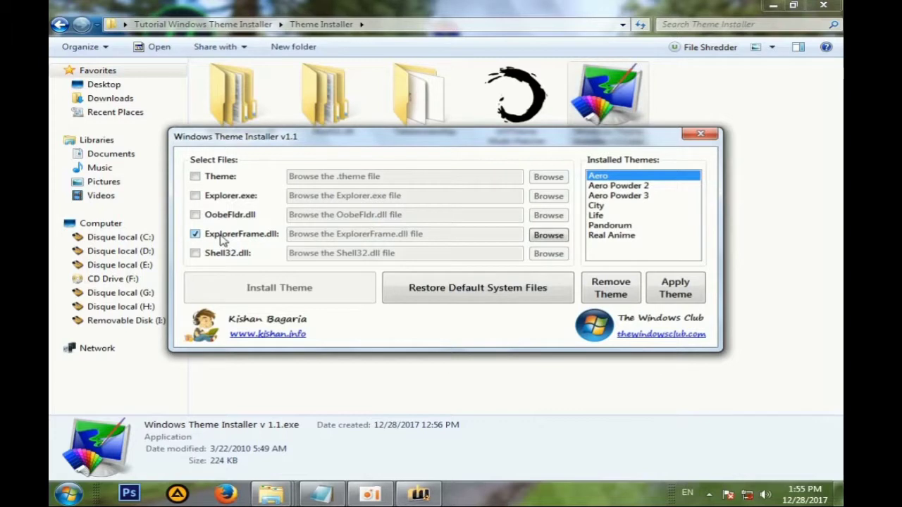
{"action": "left_click", "coordinate": [548, 235]}
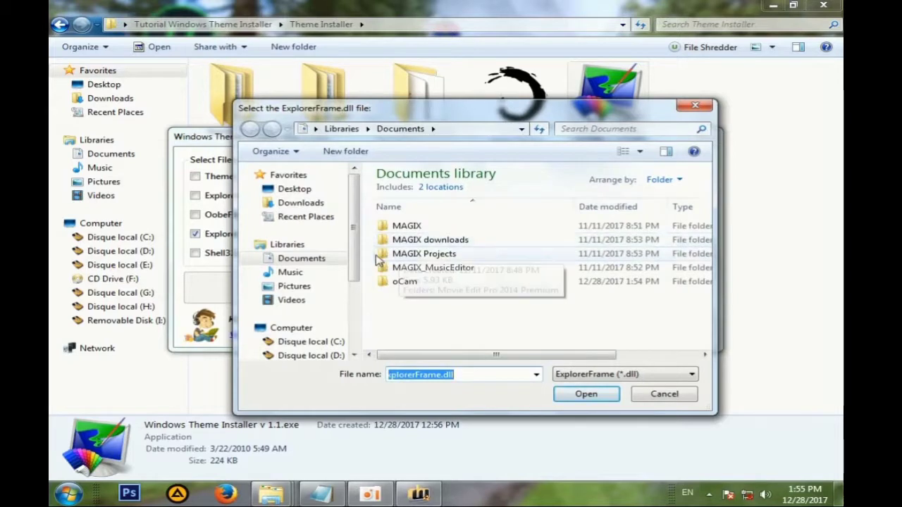
{"action": "left_click", "coordinate": [295, 189]}
{"action": "double_click", "coordinate": [435, 331]}
{"action": "left_click_drag", "start_coordinate": [463, 116], "coordinate": [521, 118]}
{"action": "double_click", "coordinate": [503, 202]}
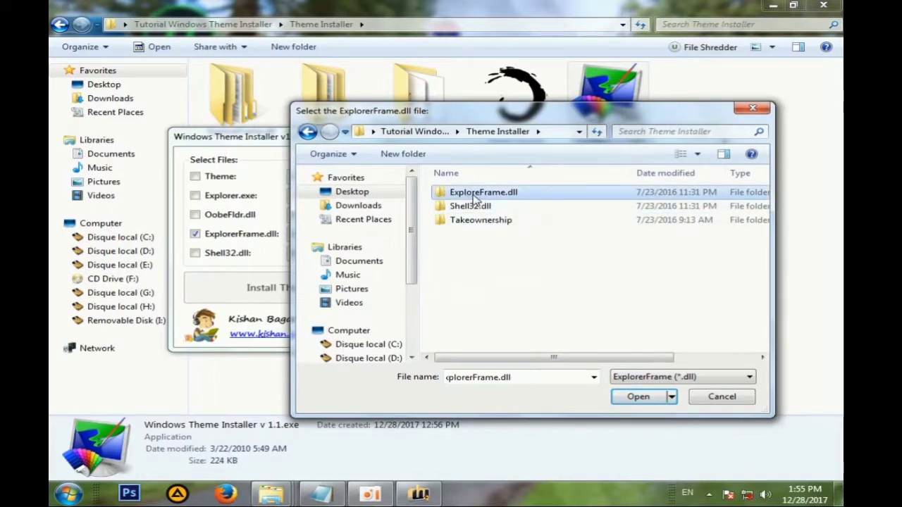
{"action": "double_click", "coordinate": [476, 194]}
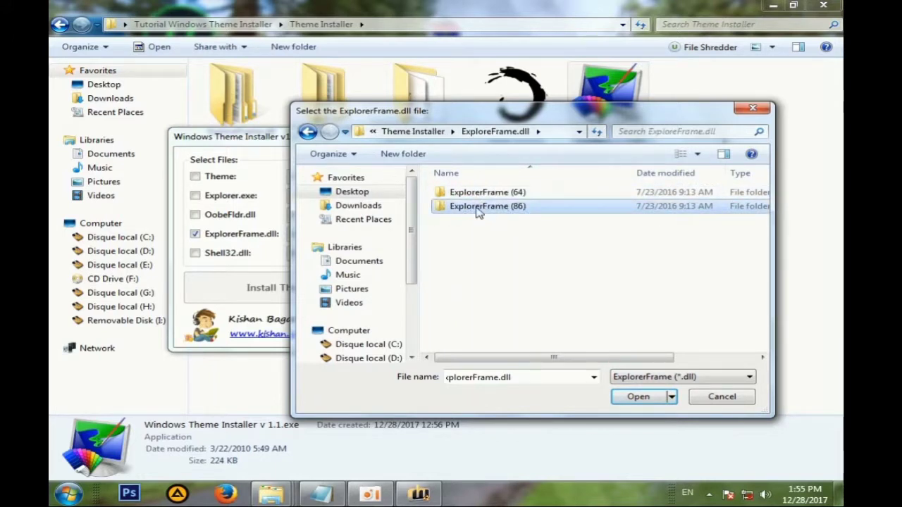
{"action": "double_click", "coordinate": [475, 209]}
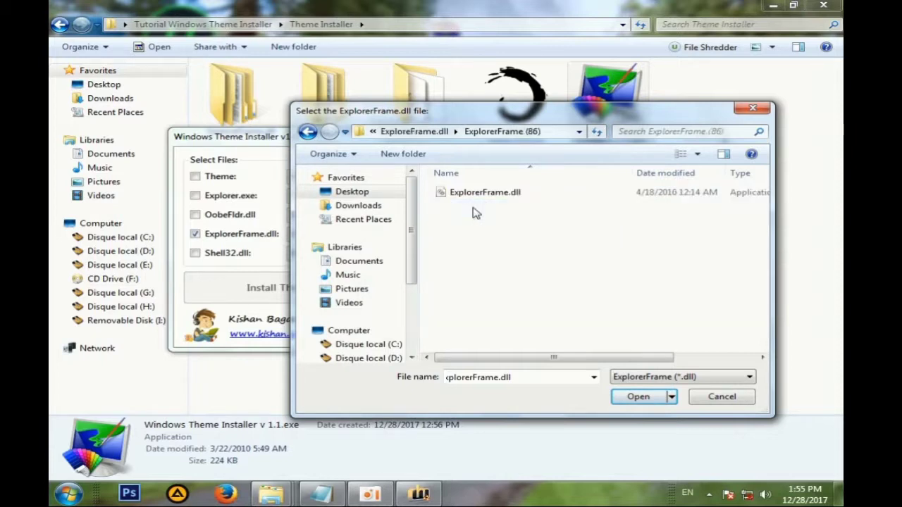
{"action": "double_click", "coordinate": [470, 200]}
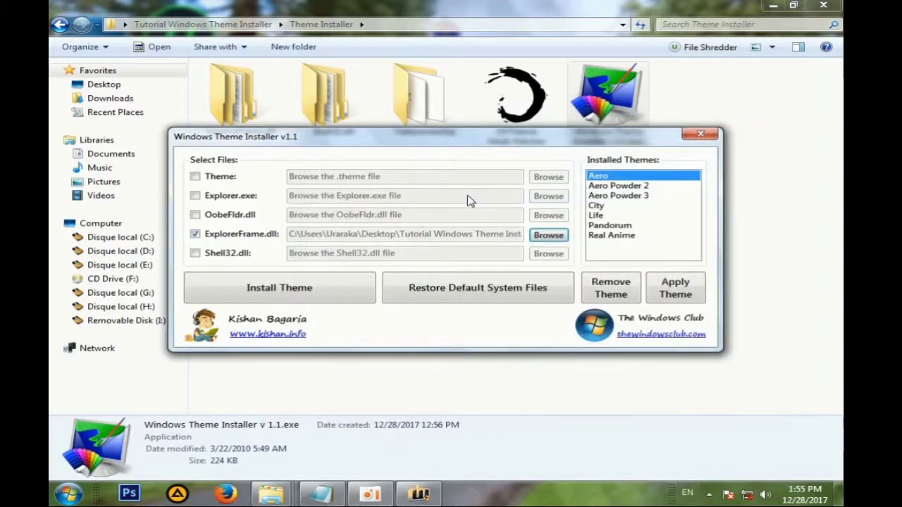
- Enable the Shell32.dll replacement and load shell32.dll from the x86 subfolder of Theme Installer's Shell32.dll folder
{"action": "left_click", "coordinate": [195, 253]}
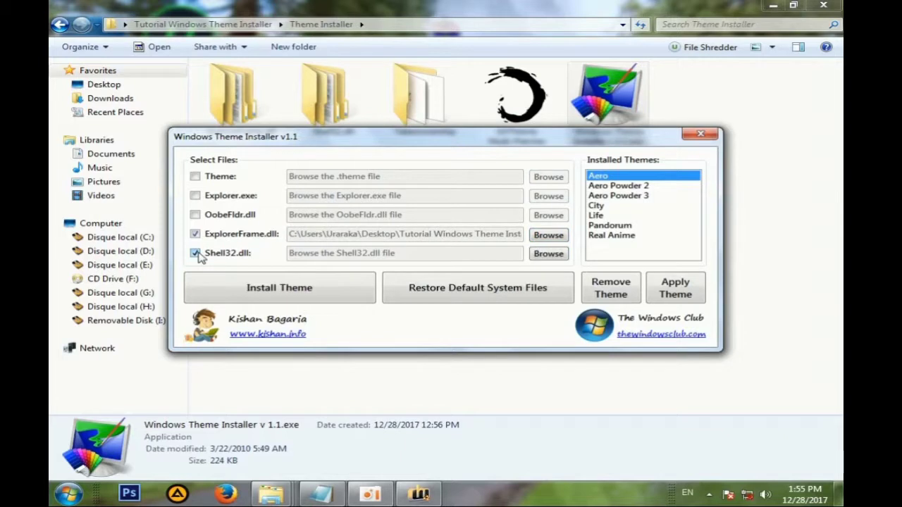
{"action": "left_click", "coordinate": [549, 254]}
{"action": "left_click", "coordinate": [409, 131]}
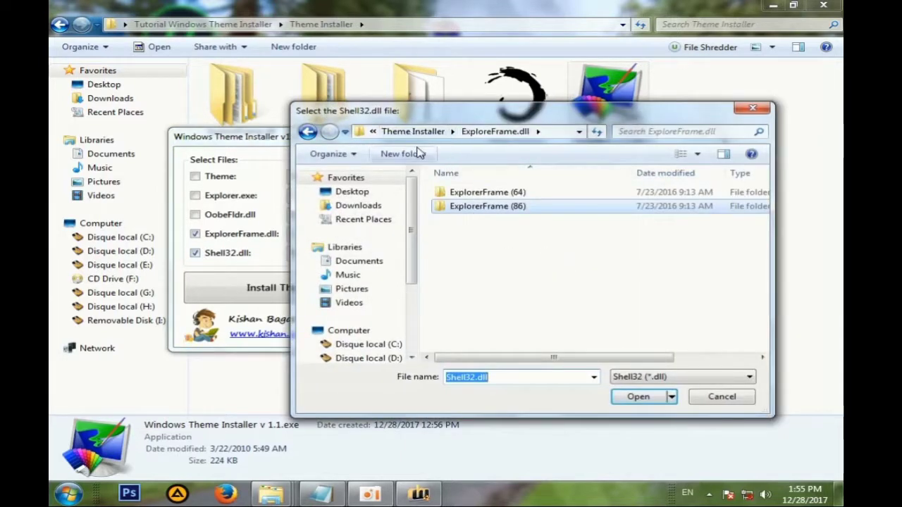
{"action": "left_click", "coordinate": [413, 131]}
{"action": "left_click", "coordinate": [469, 205]}
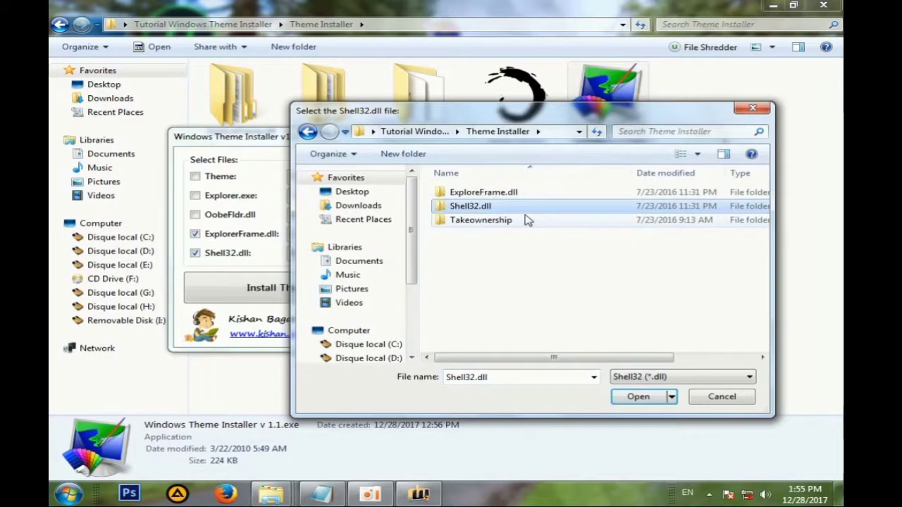
{"action": "double_click", "coordinate": [470, 207]}
{"action": "double_click", "coordinate": [458, 207]}
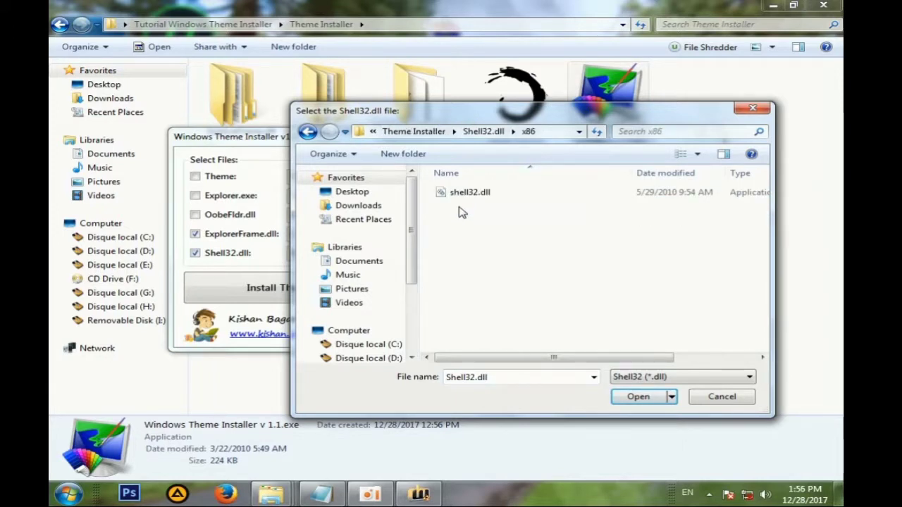
{"action": "double_click", "coordinate": [466, 200]}
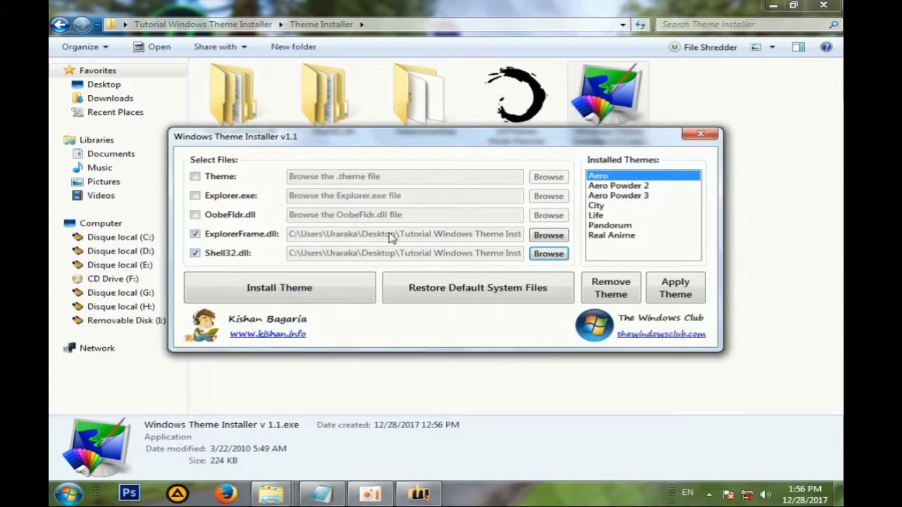
- Install the selected ExplorerFrame.dll and Shell32.dll files, then close the Getting Started window and Windows Theme Installer
{"action": "left_click", "coordinate": [316, 293]}
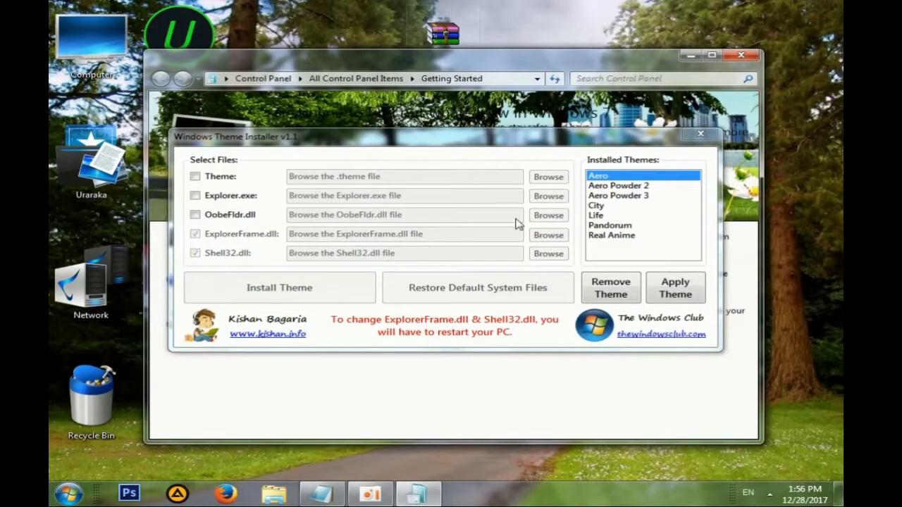
{"action": "left_click", "coordinate": [740, 55]}
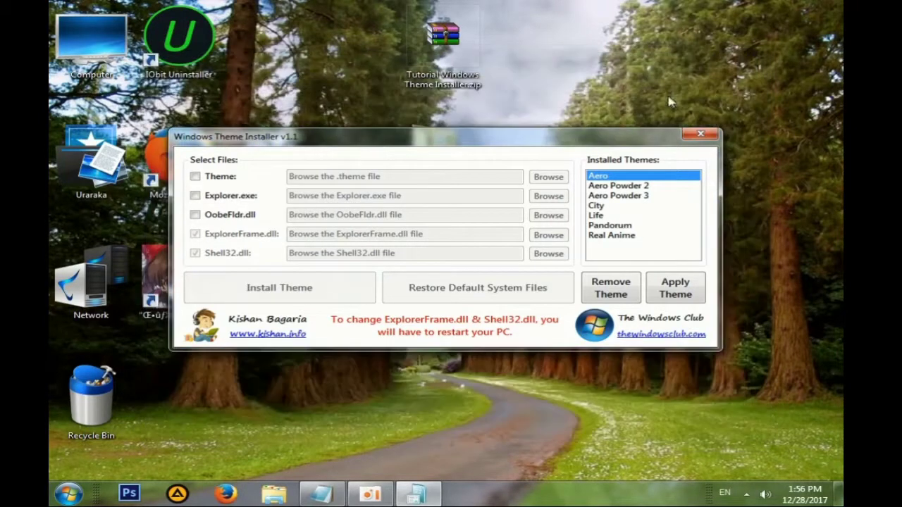
{"action": "left_click", "coordinate": [699, 136]}
- Add the line "if your system is 32 bites open x86" below step 5 in the tot.txt notes
{"action": "left_click", "coordinate": [321, 494]}
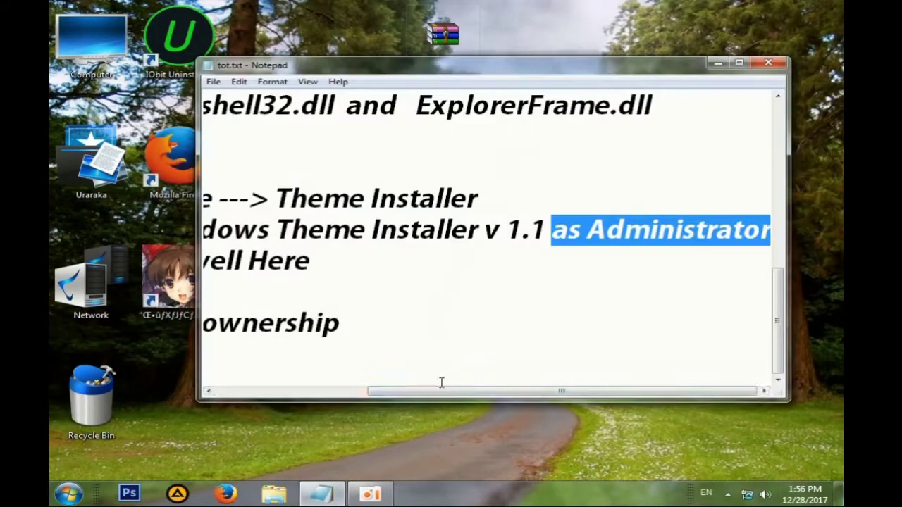
{"action": "left_click", "coordinate": [354, 268]}
{"action": "left_click", "coordinate": [349, 294]}
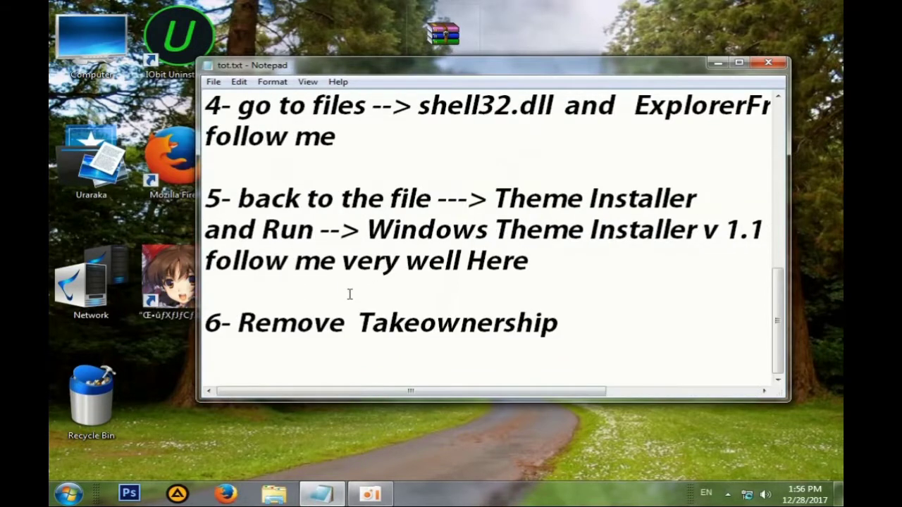
{"action": "type", "text": "if your"}
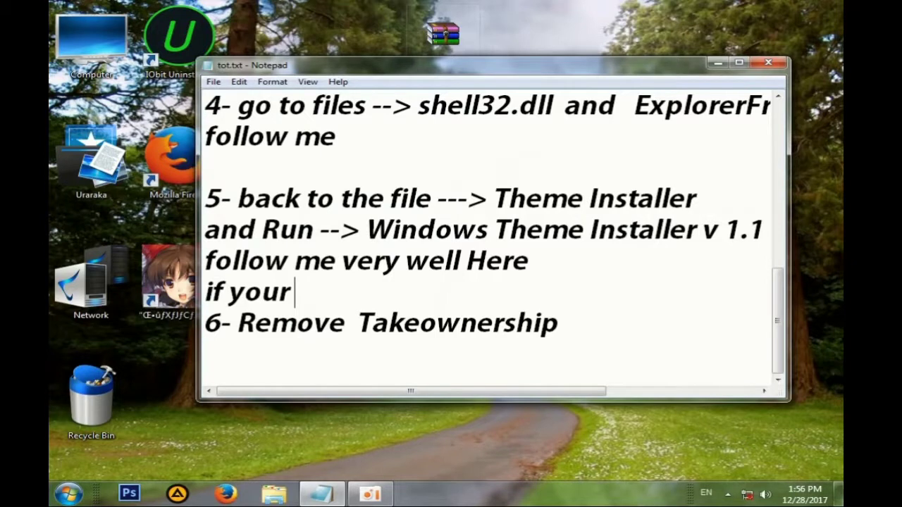
{"action": "type", "text": " system"}
{"action": "key", "text": "BackSpace"}
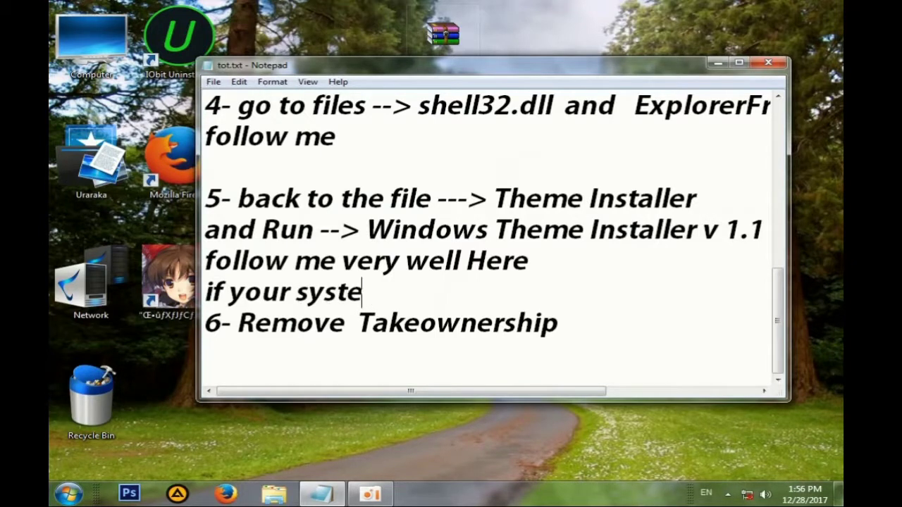
{"action": "type", "text": "m"}
{"action": "key", "text": "alt+shift"}
{"action": "type", "text": "is"}
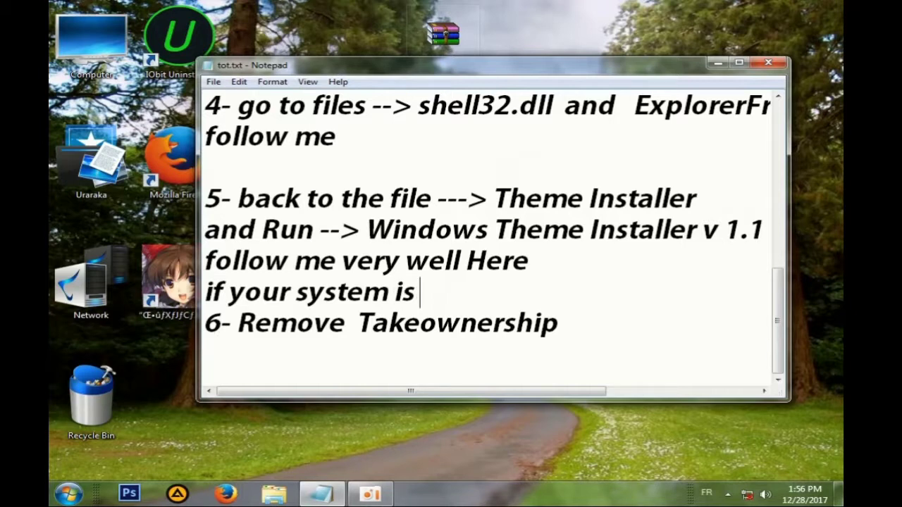
{"action": "type", "text": " 32 bites o"}
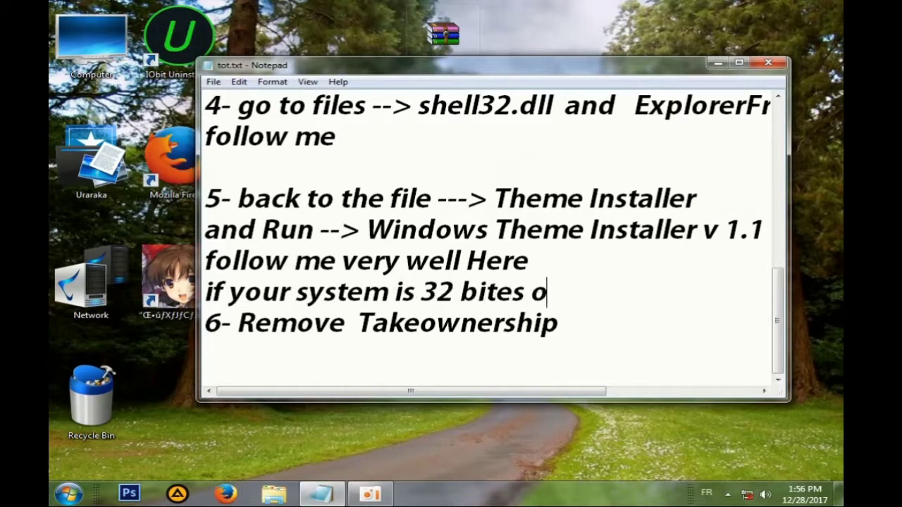
{"action": "type", "text": "pen x86"}
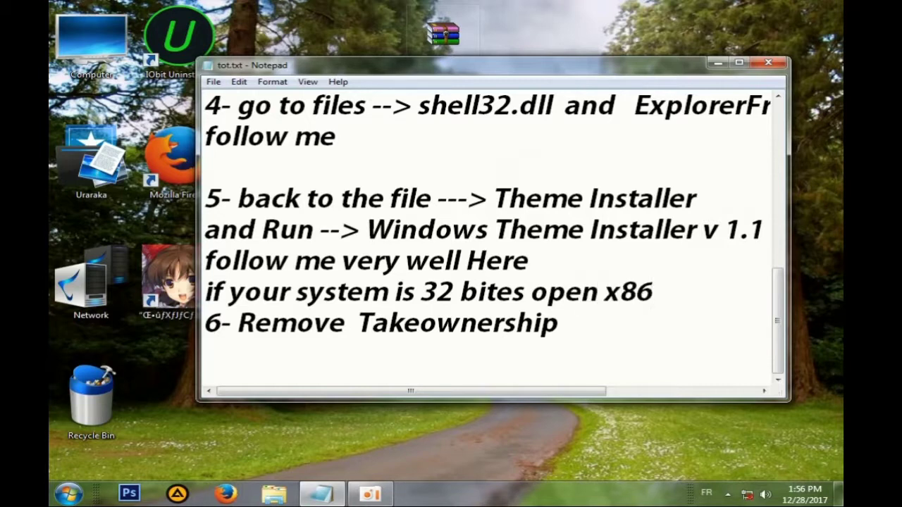
- Add the line "if your system is 64 open x64 always" below the 32 bites line in the tot.txt notes
{"action": "key", "text": "Return"}
{"action": "type", "text": "if your system"}
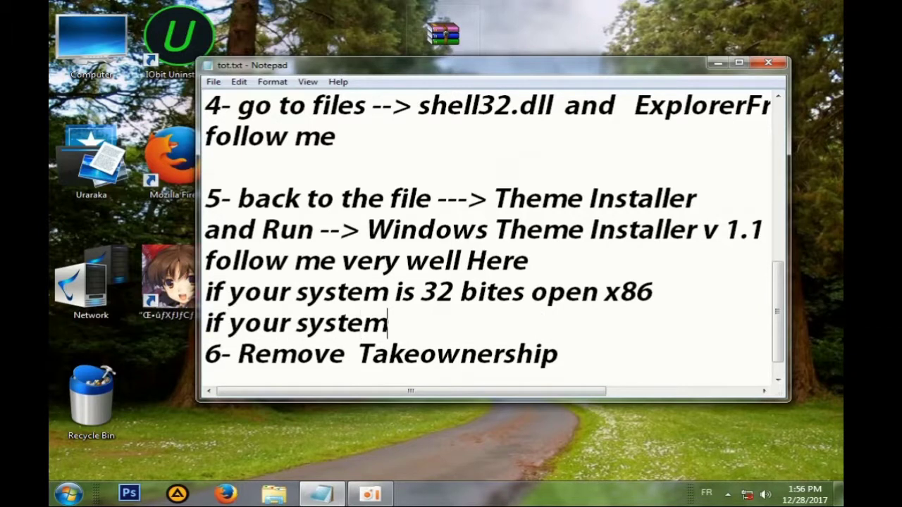
{"action": "type", "text": " is 64 open "}
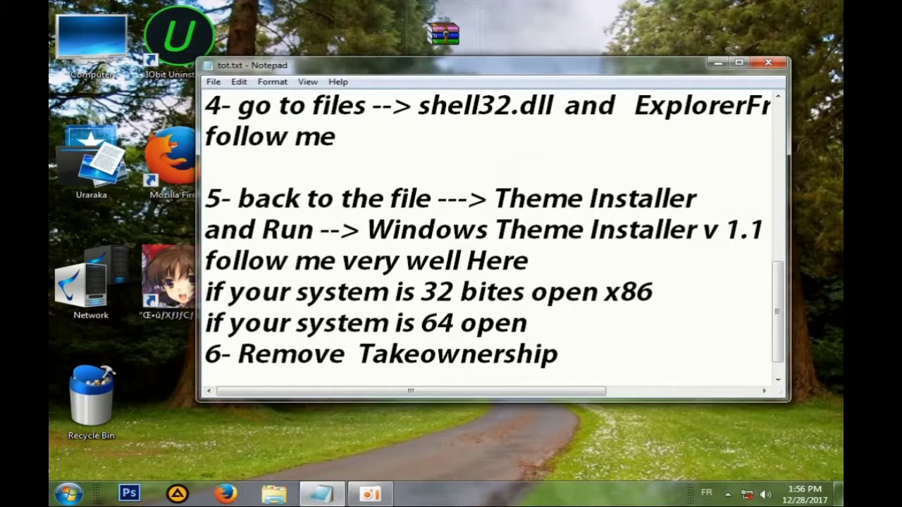
{"action": "type", "text": "x64"}
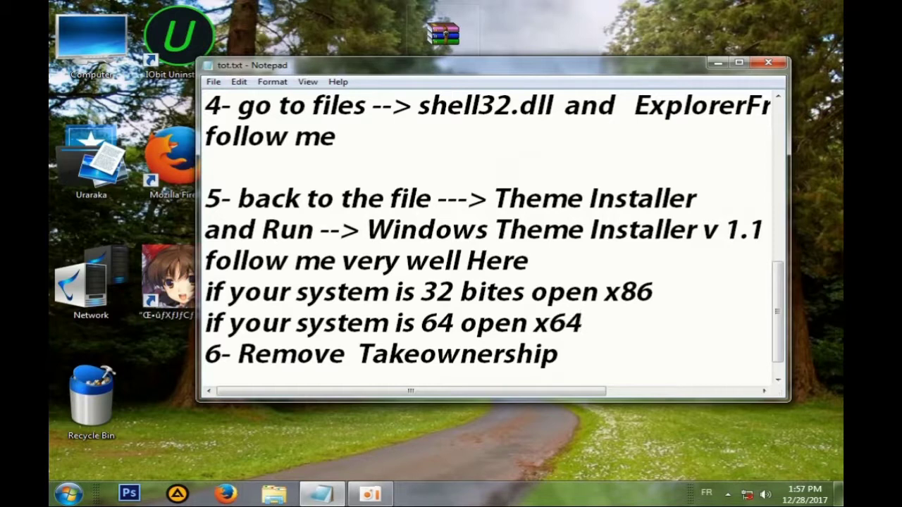
{"action": "type", "text": " always"}
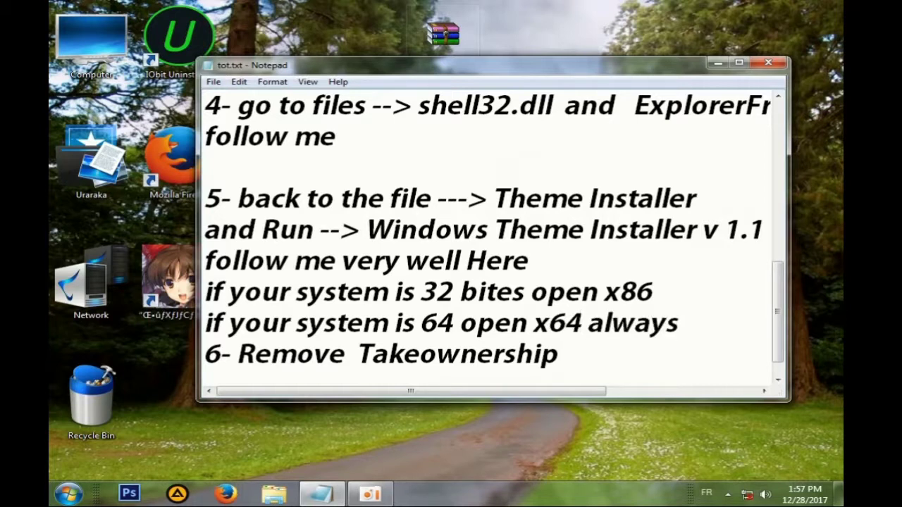
- Add the line "mine was 32" below the x64 line, ahead of step 6
{"action": "key", "text": "Down"}
{"action": "key", "text": "shift+Home"}
{"action": "key", "text": "Delete"}
{"action": "type", "text": "m"}
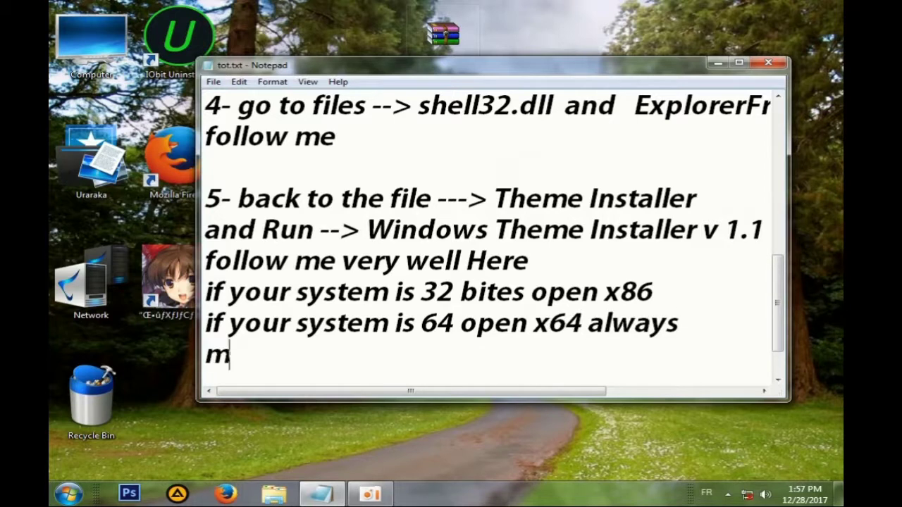
{"action": "type", "text": "ine was"}
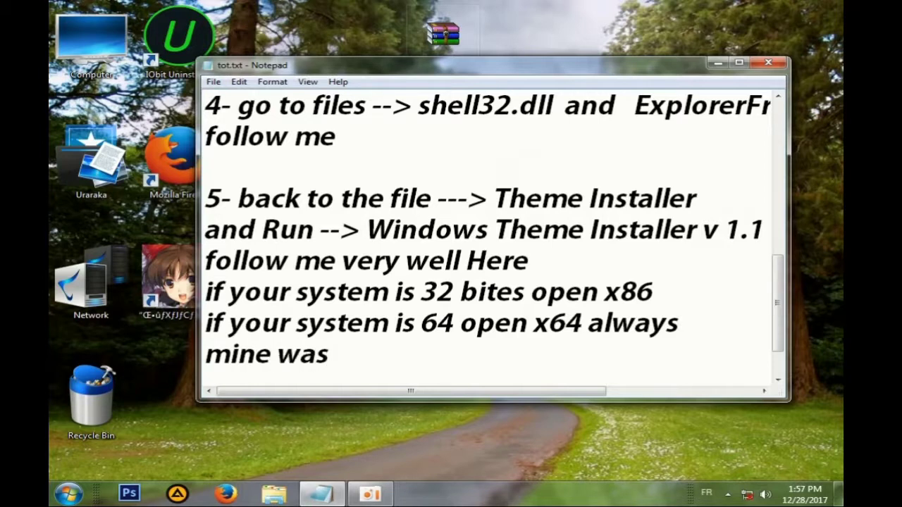
{"action": "type", "text": " 32"}
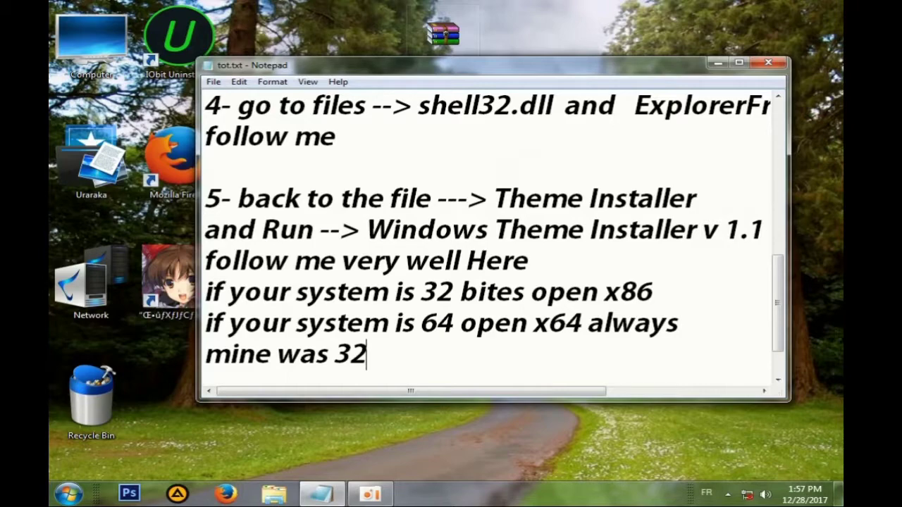
- Minimize the notes and examine the ExplorerFrame (64) and ExplorerFrame (86) subfolders in Theme Installer's ExploreFrame.dll folder
{"action": "left_click", "coordinate": [650, 103]}
{"action": "left_click", "coordinate": [717, 63]}
{"action": "double_click", "coordinate": [451, 180]}
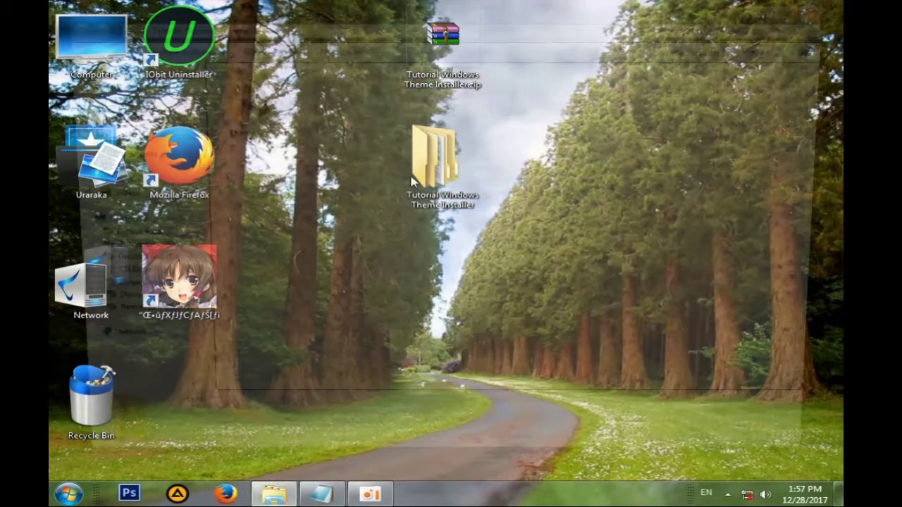
{"action": "double_click", "coordinate": [255, 136]}
{"action": "double_click", "coordinate": [251, 123]}
{"action": "left_click", "coordinate": [260, 100]}
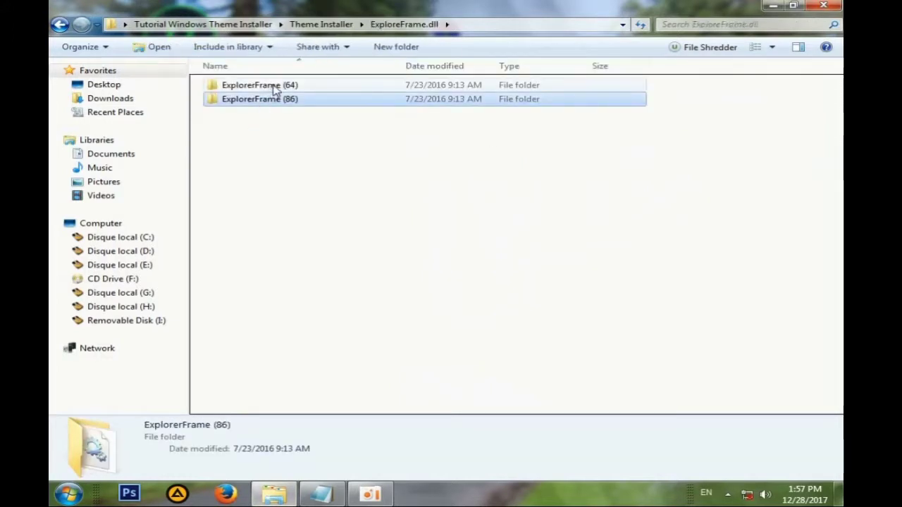
{"action": "left_click", "coordinate": [282, 86]}
{"action": "left_click", "coordinate": [60, 25]}
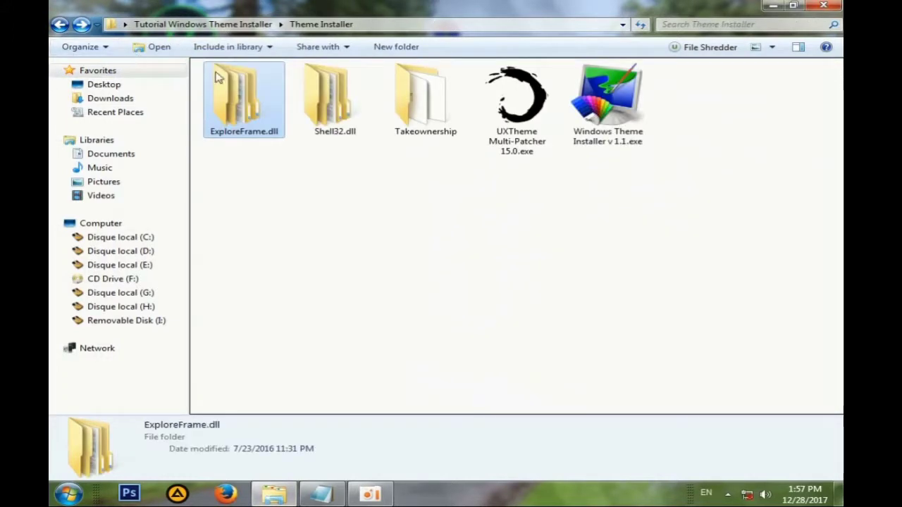
- Examine the subfolders of Theme Installer's Shell32.dll folder, then return to the tot.txt notes
{"action": "double_click", "coordinate": [324, 92]}
{"action": "left_click", "coordinate": [239, 101]}
{"action": "key", "text": "Up"}
{"action": "left_click", "coordinate": [256, 135]}
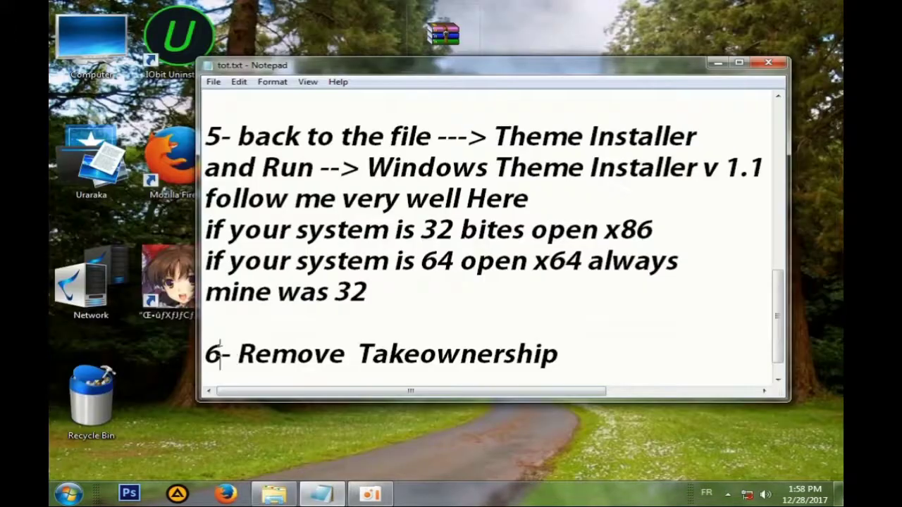
- Extend step 6 of the notes with "here" and a new line "and restart your pc"
{"action": "left_click_drag", "start_coordinate": [221, 353], "coordinate": [534, 373]}
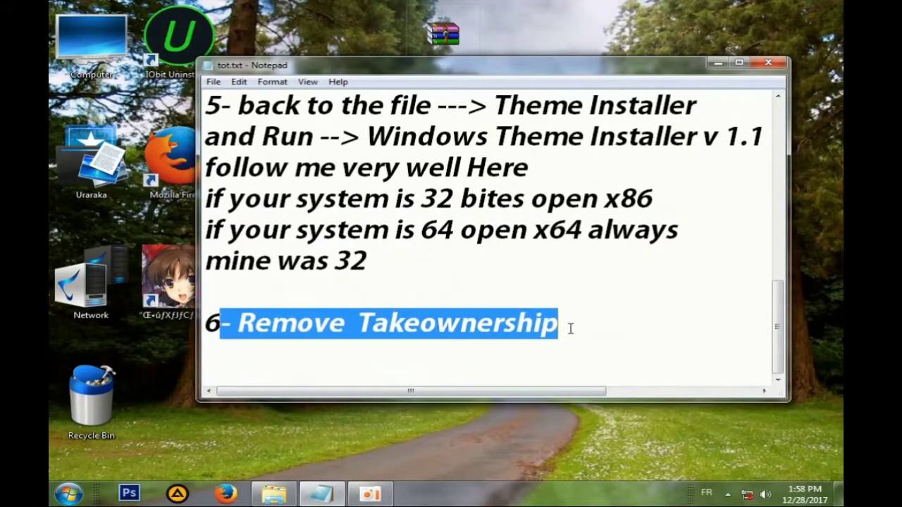
{"action": "left_click", "coordinate": [570, 329]}
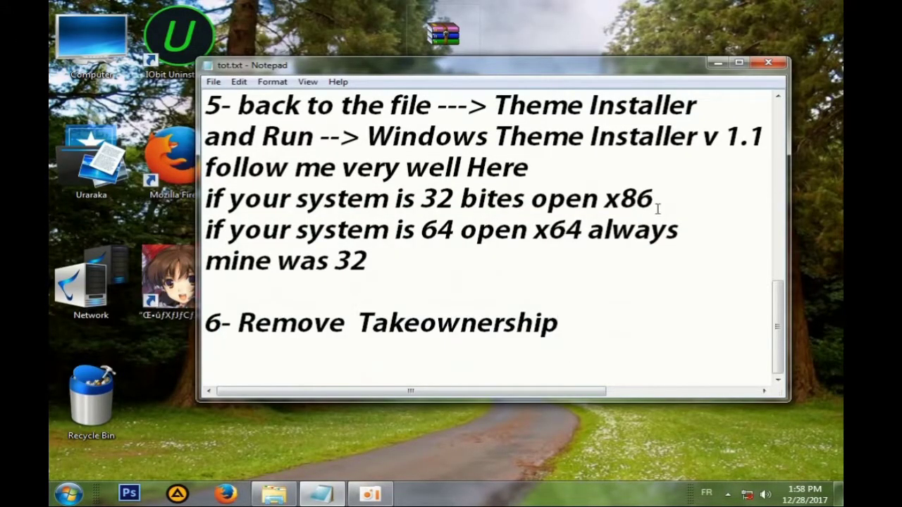
{"action": "type", "text": "here"}
{"action": "key", "text": "Return"}
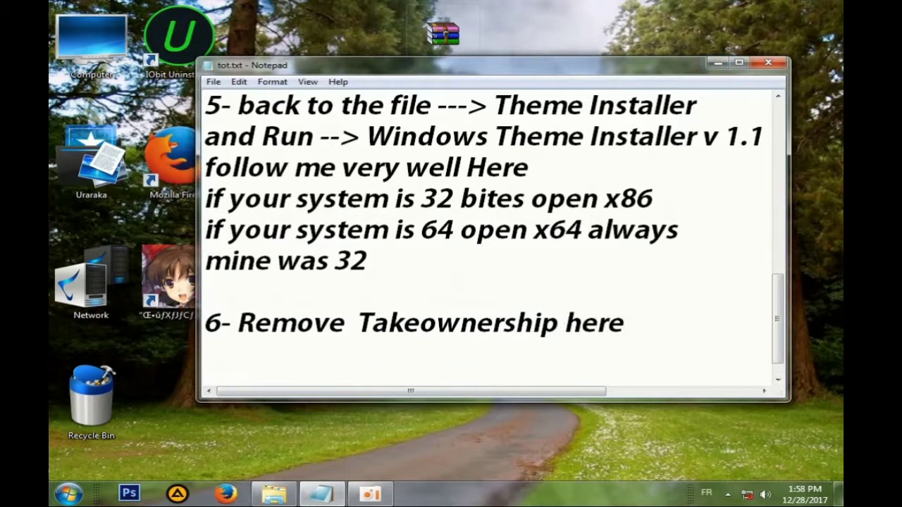
{"action": "type", "text": "and resta"}
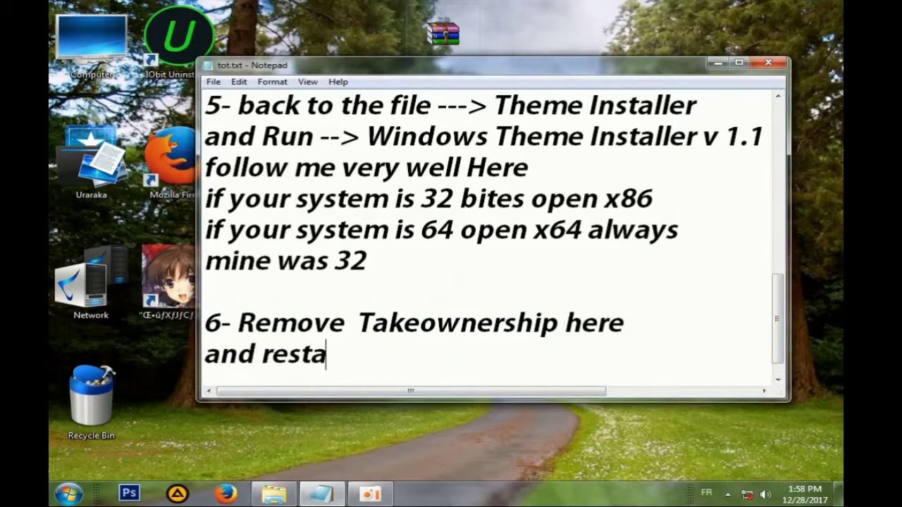
{"action": "type", "text": "rt your pc"}
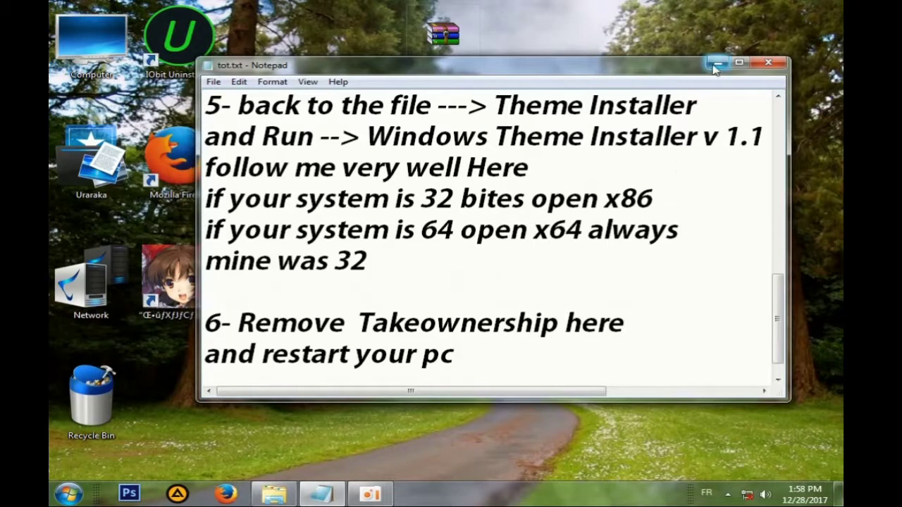
- Minimize the notes and open the Takeownership folder under Tutorial Windows Theme Installer > Theme Installer
{"action": "left_click_drag", "start_coordinate": [344, 324], "coordinate": [625, 321]}
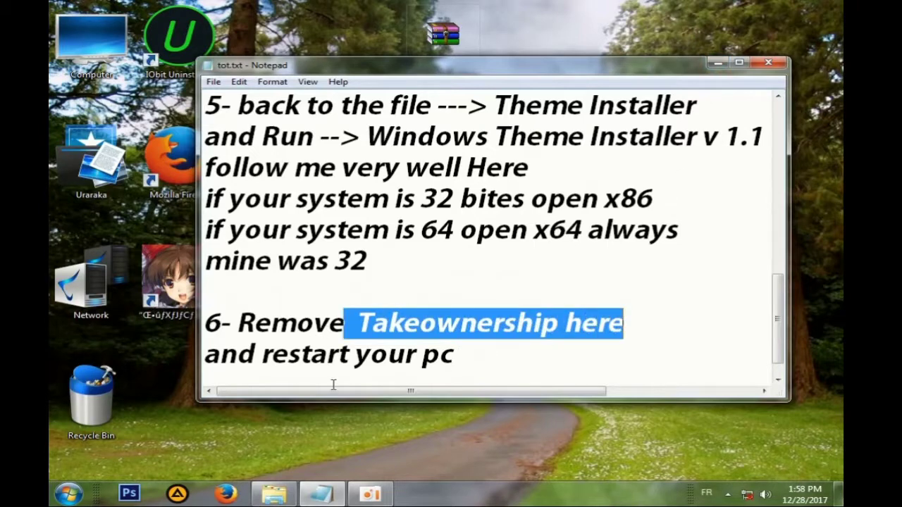
{"action": "left_click", "coordinate": [717, 63]}
{"action": "double_click", "coordinate": [478, 149]}
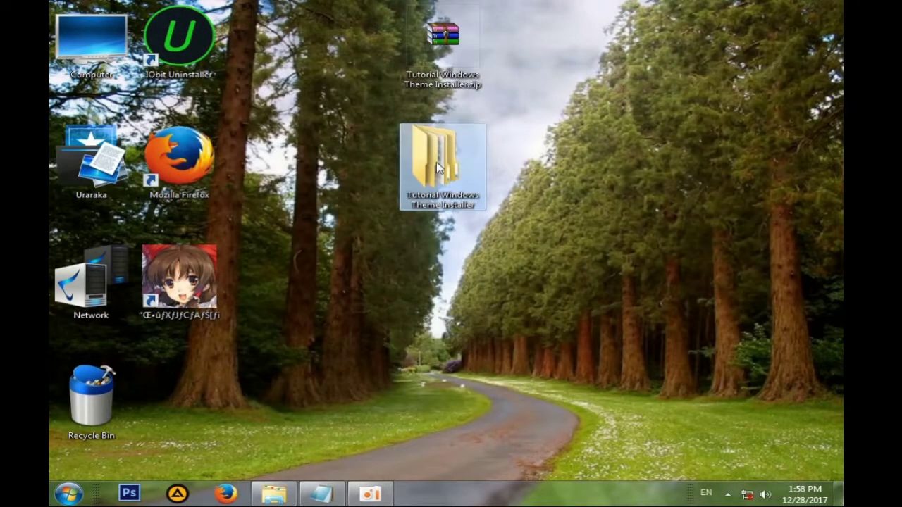
{"action": "double_click", "coordinate": [258, 106]}
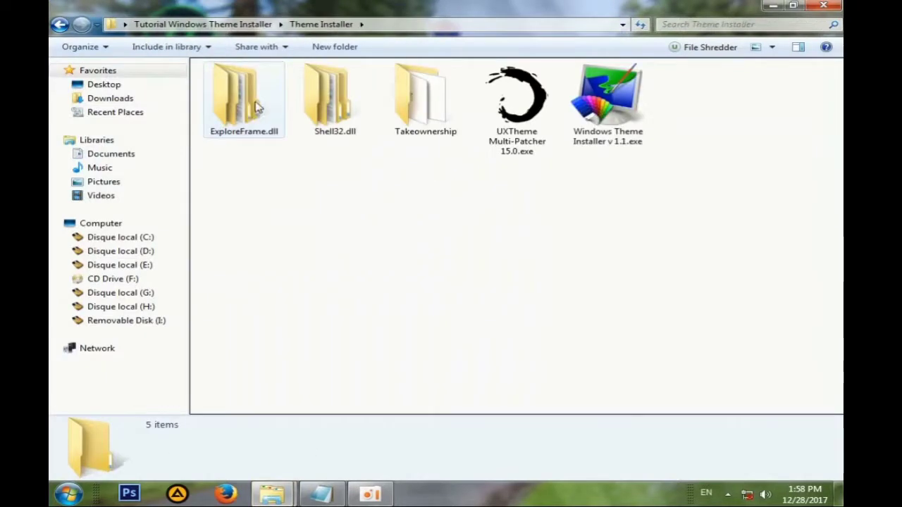
{"action": "double_click", "coordinate": [427, 107]}
- Merge RemoveTakeOwnership.reg into the registry and dismiss the Registry Editor message
{"action": "left_click", "coordinate": [277, 102]}
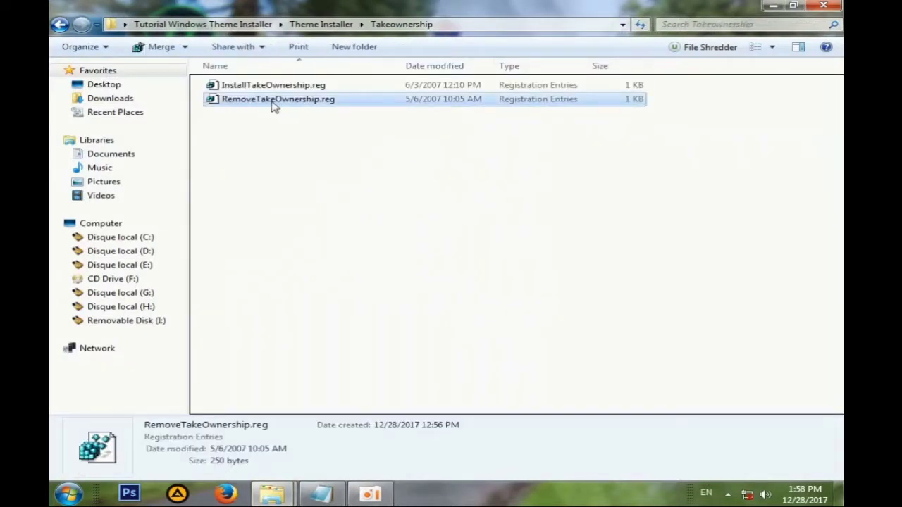
{"action": "double_click", "coordinate": [278, 103]}
{"action": "left_click", "coordinate": [561, 269]}
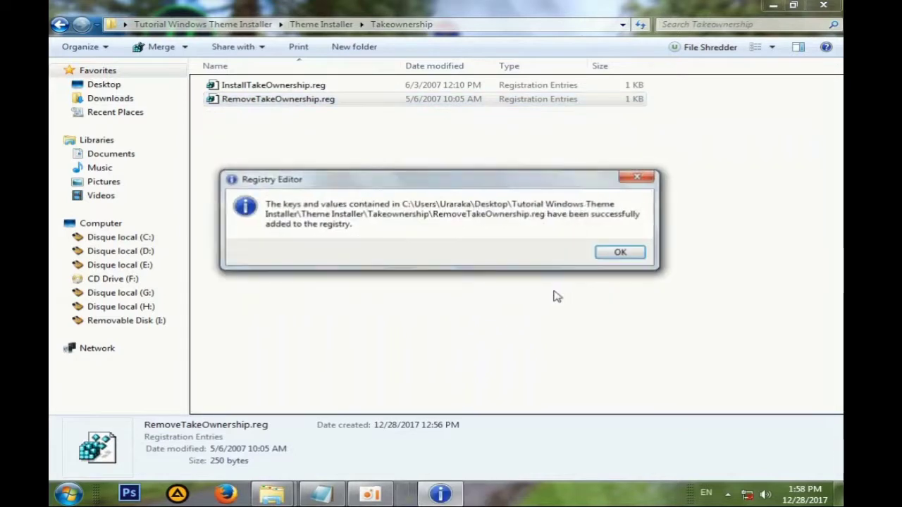
{"action": "left_click", "coordinate": [617, 254]}
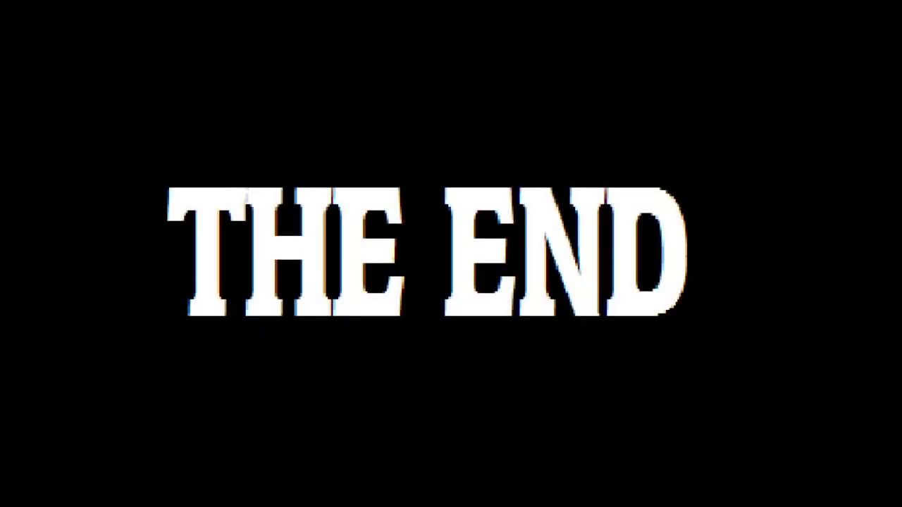